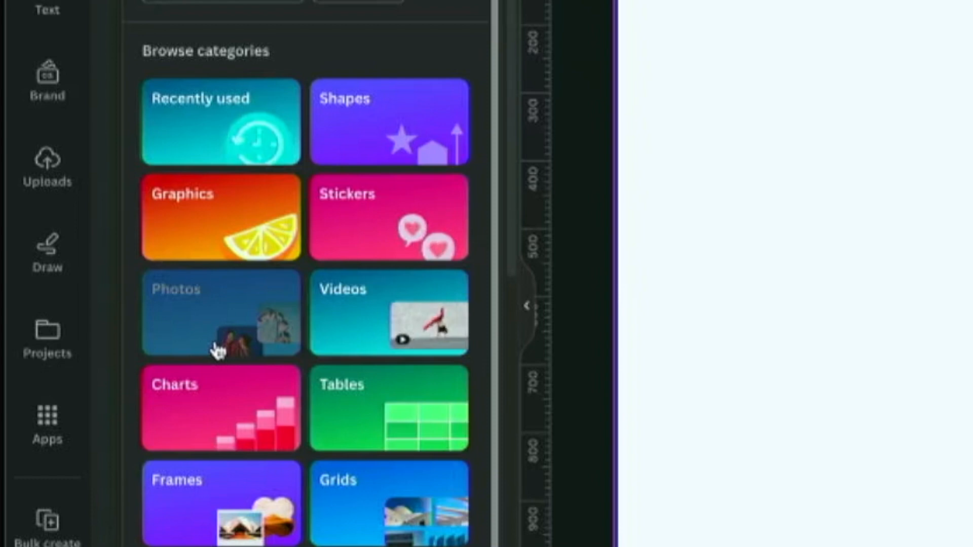
Search the photos for "green screen" and insert the picture of the gaming computer setup with a green monitor
click(355, 153)
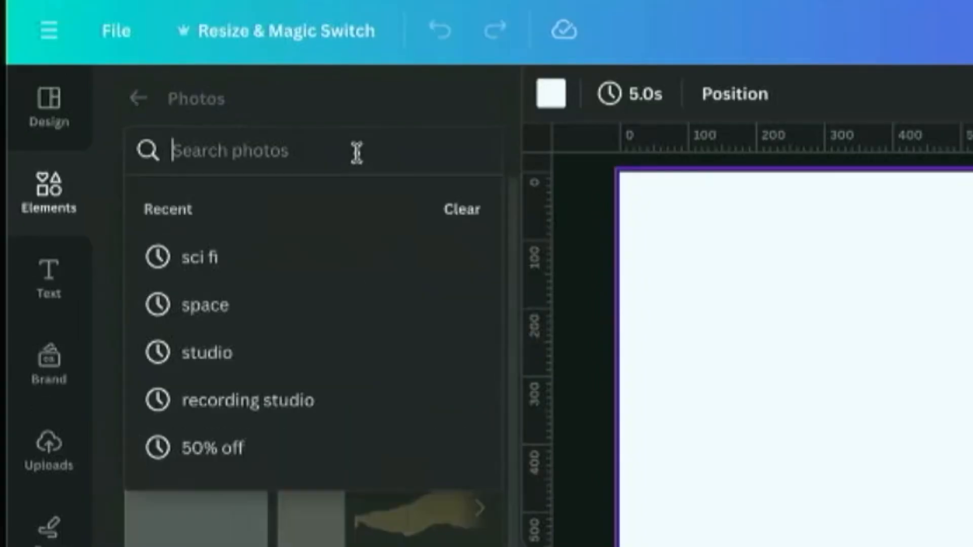
text(green screen)
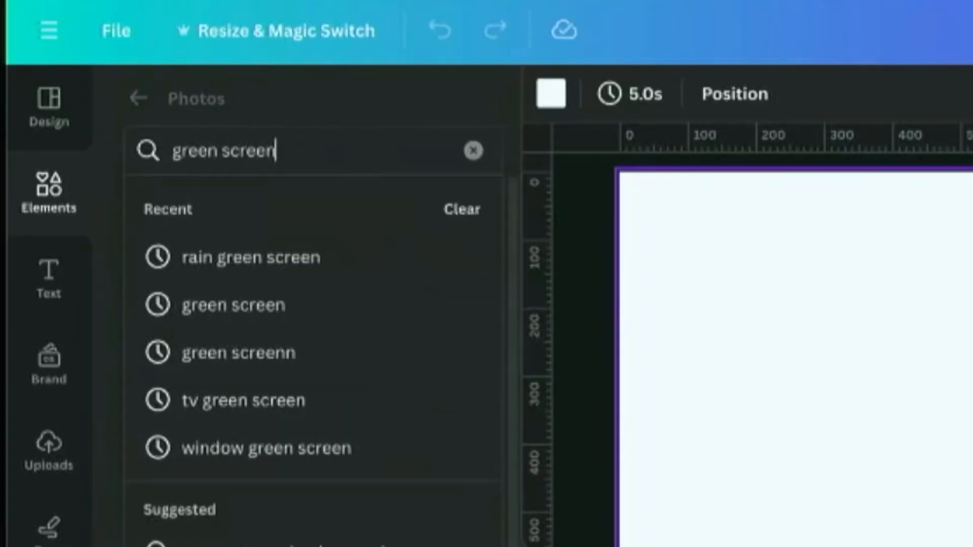
key(Return)
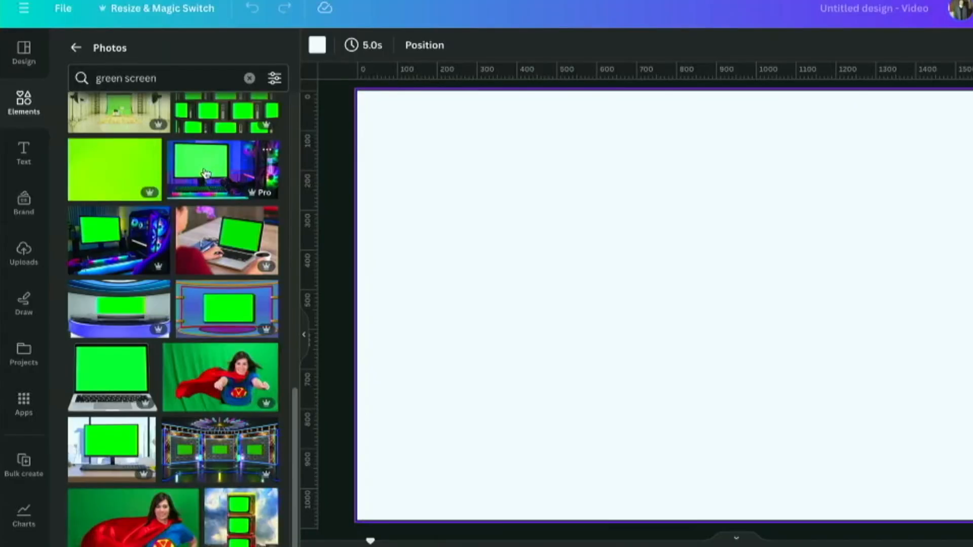
click(205, 174)
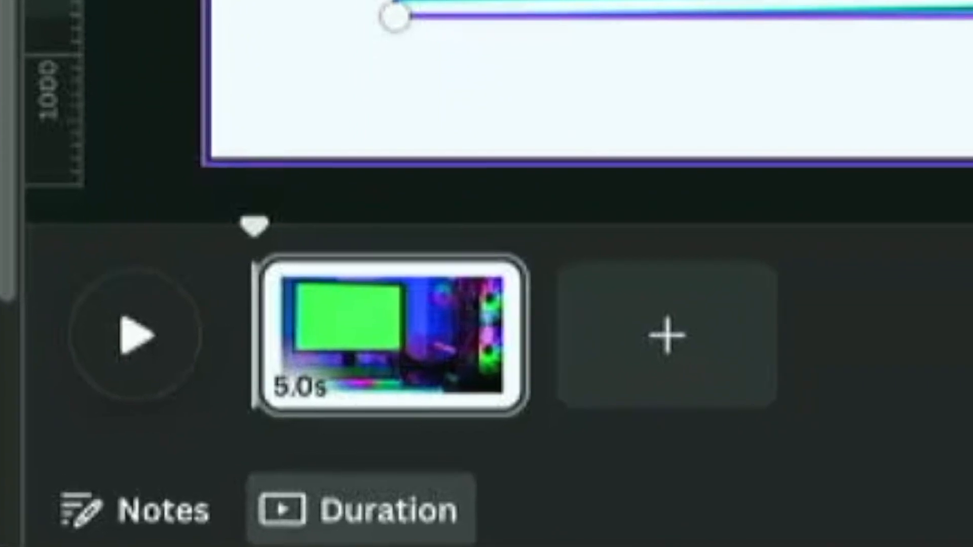
Set the page's duration on the timeline to 4.0 seconds
drag(525, 337, 972, 369)
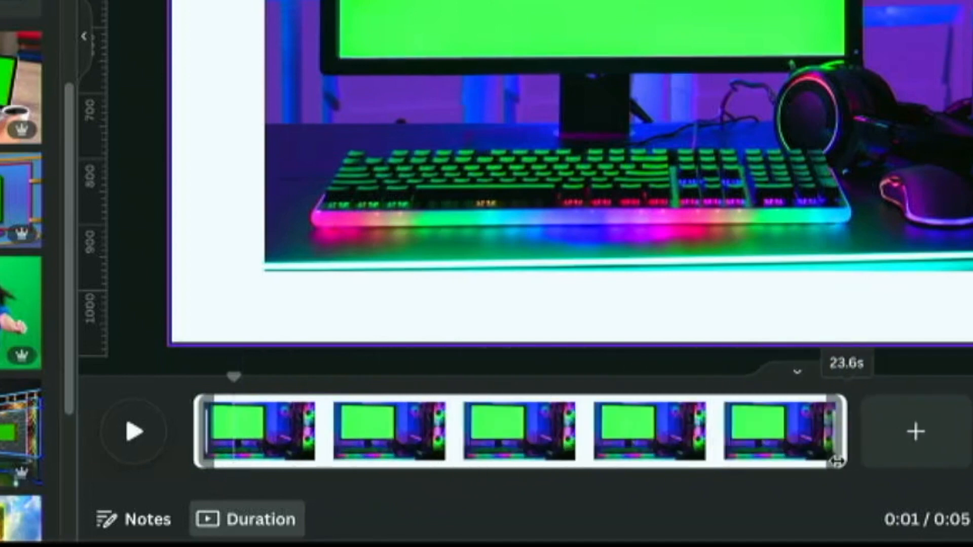
drag(581, 448, 650, 489)
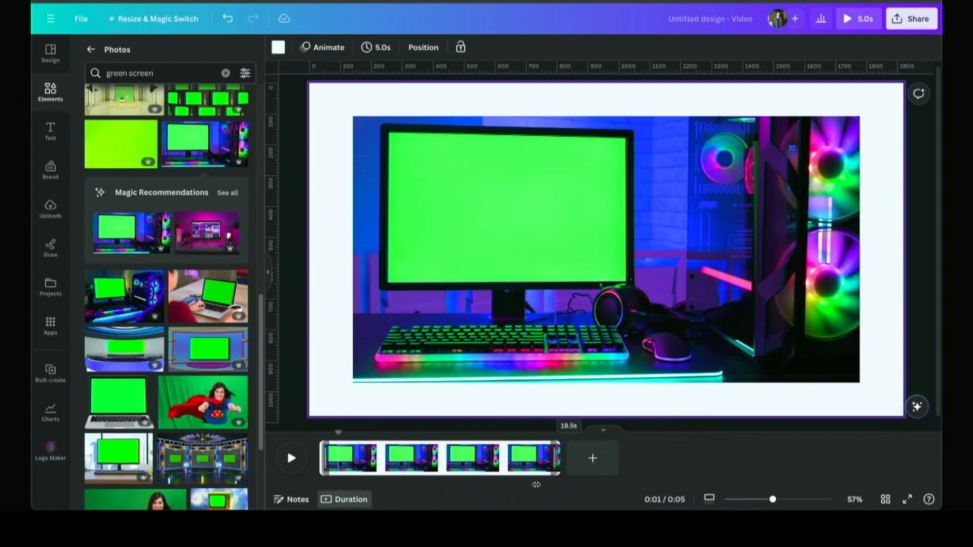
drag(536, 485, 369, 469)
click(80, 19)
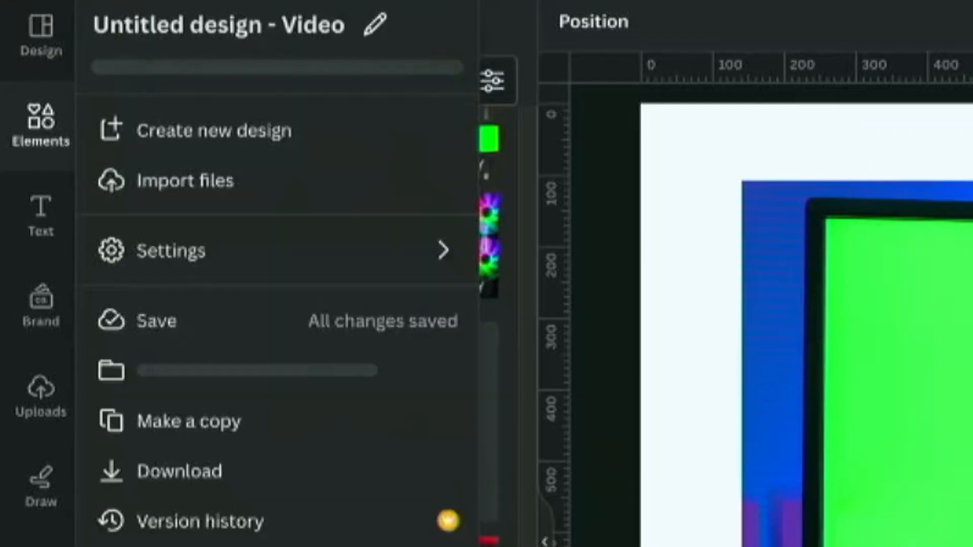
click(209, 119)
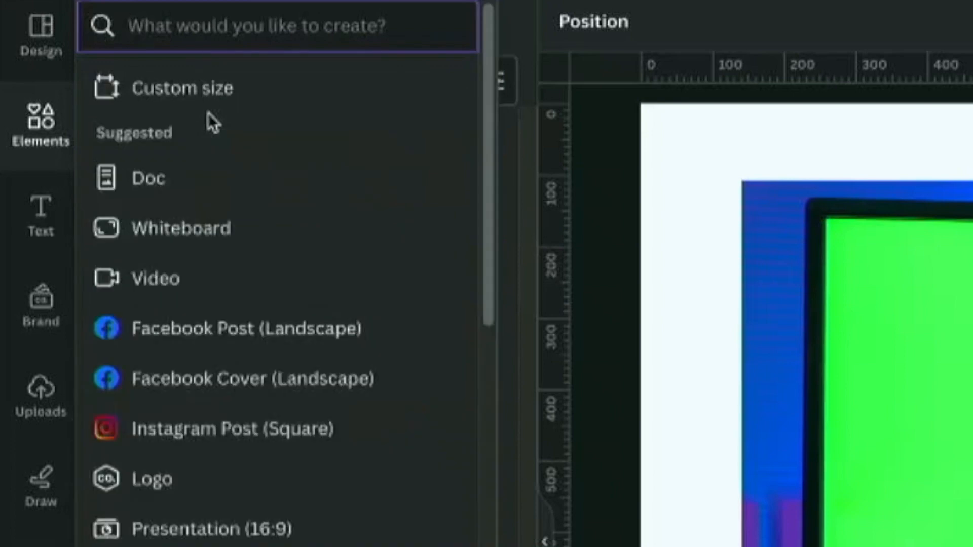
click(199, 90)
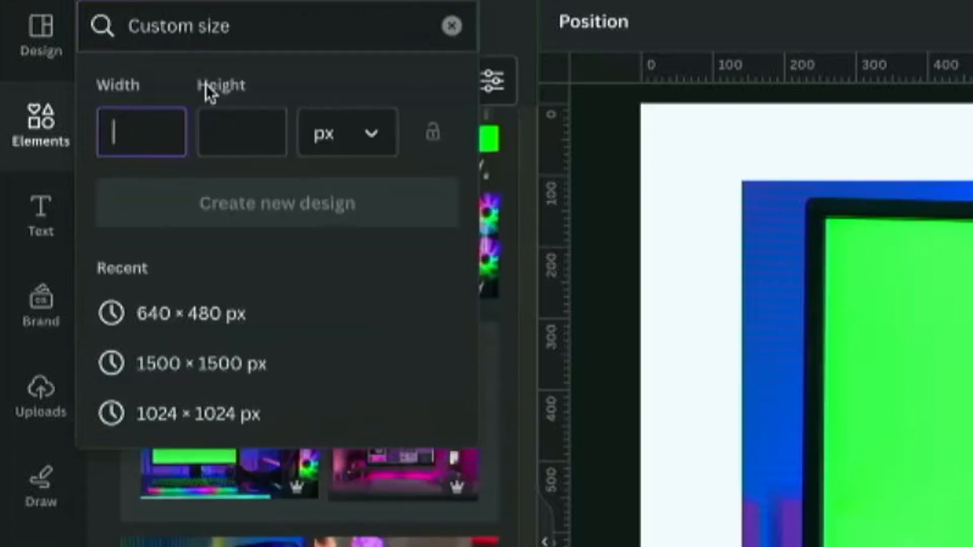
text(1920)
key(Tab)
text(1080)
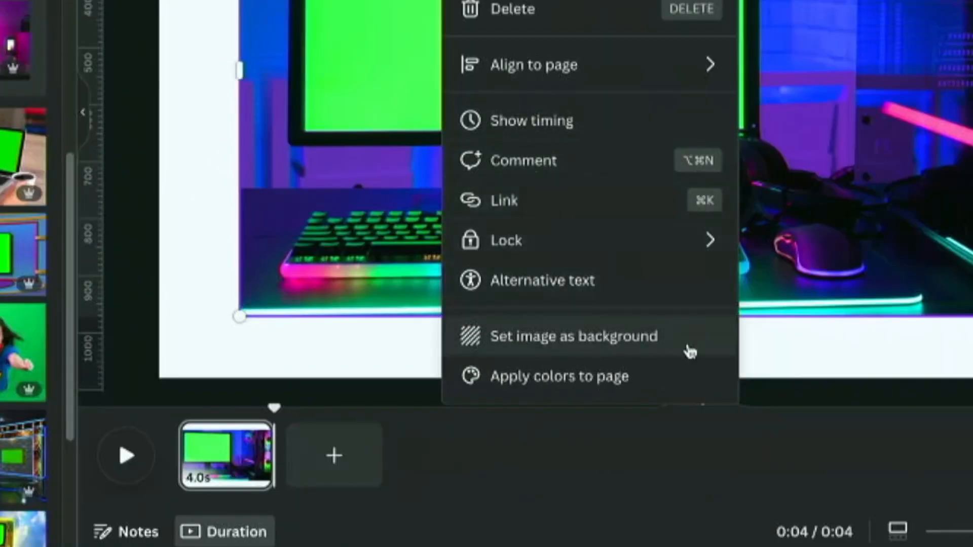
Set the green-screen monitor photo as the page background and reposition it within the frame
click(690, 351)
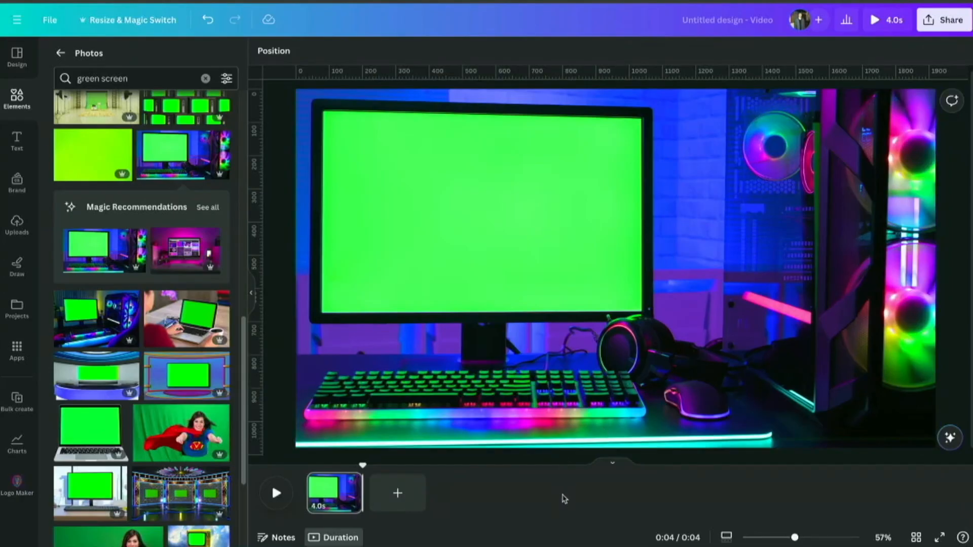
double_click(532, 234)
mouse_move(534, 235)
mouse_down()
mouse_move(631, 235)
mouse_move(490, 235)
mouse_move(563, 229)
mouse_move(519, 233)
mouse_up()
click(642, 498)
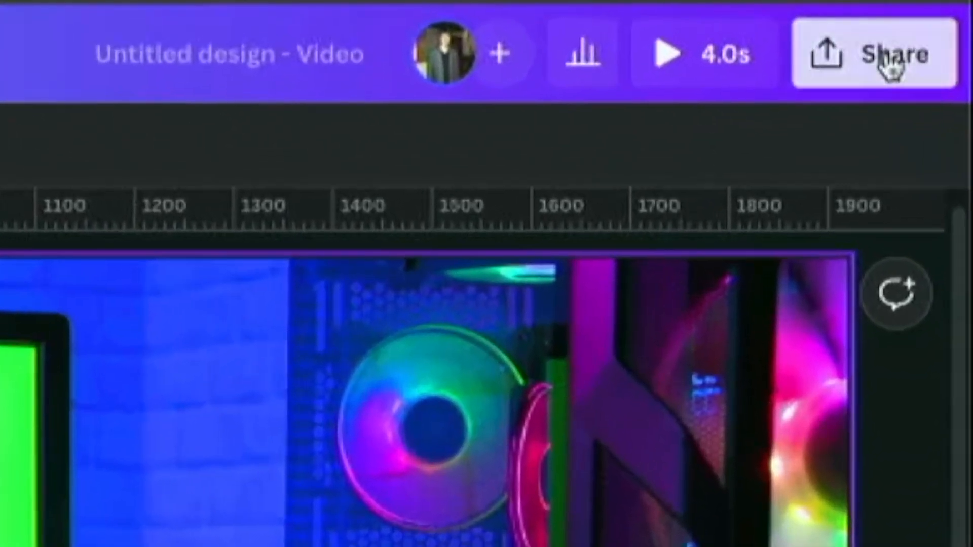
Download the green-screen monitor page as a PNG at 1,920 × 1,080 px
click(812, 93)
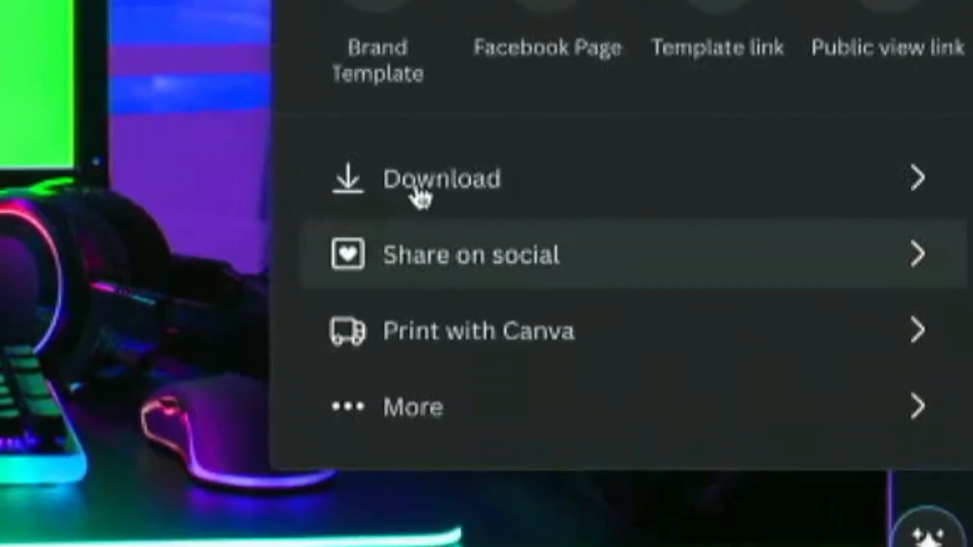
click(416, 263)
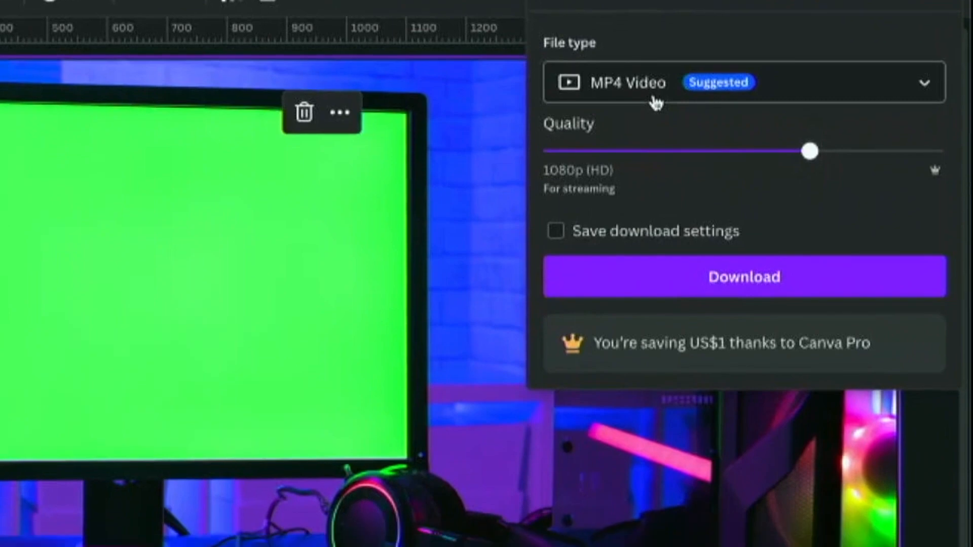
click(884, 191)
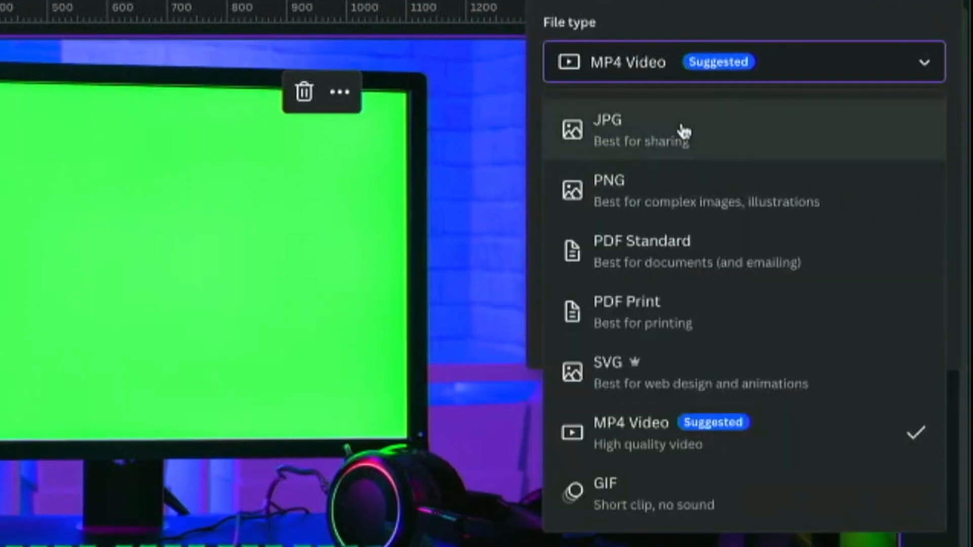
click(683, 187)
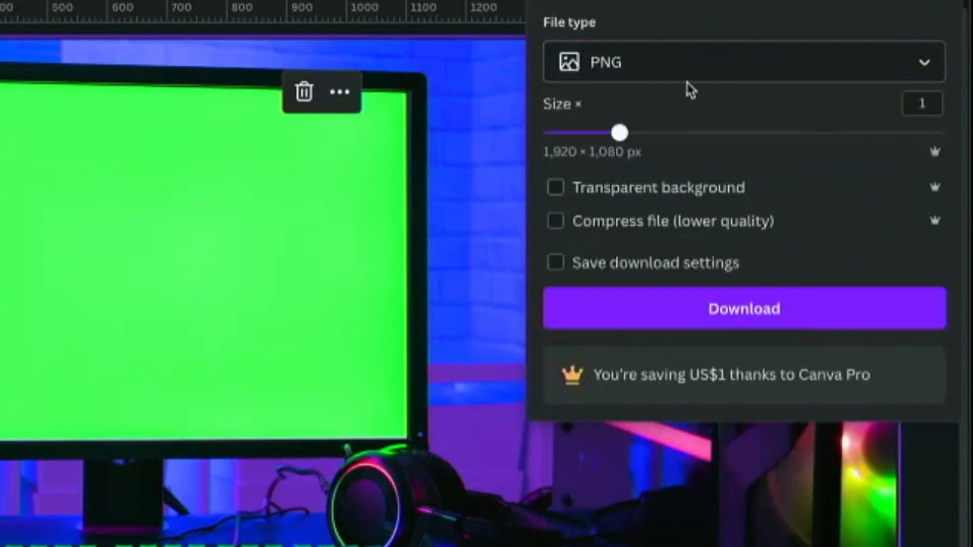
click(771, 324)
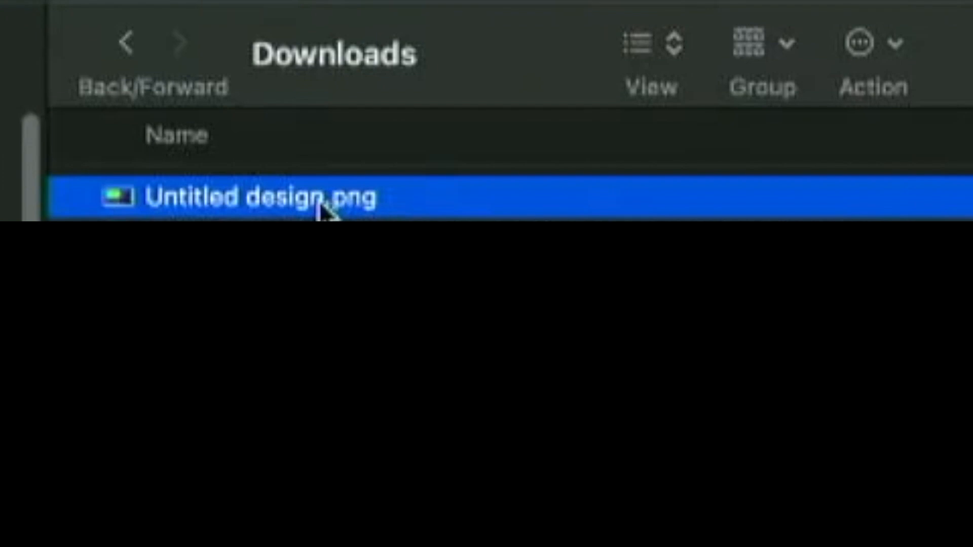
Rename the downloaded image in the Downloads folder as GreenScreen_ComputerMonitor.png
click(321, 200)
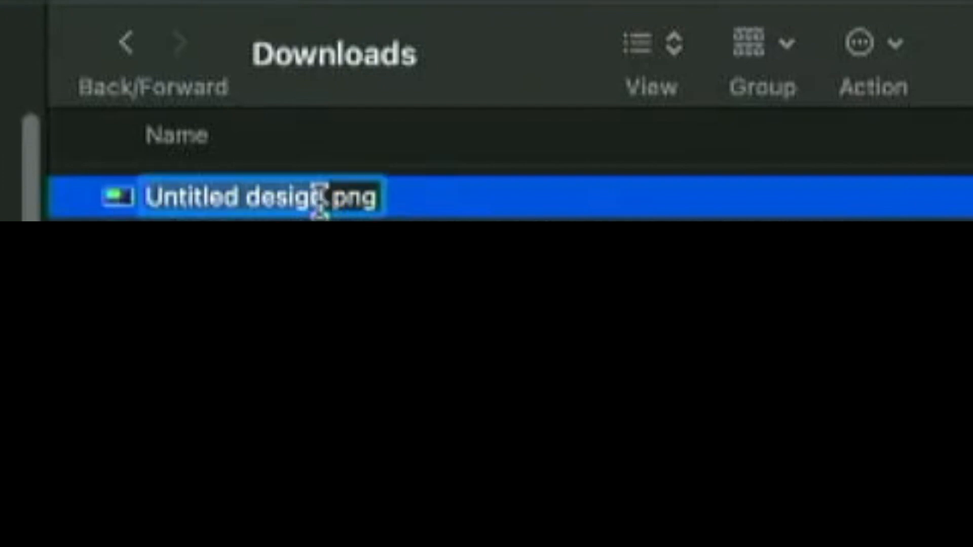
text(GreenScreen_)
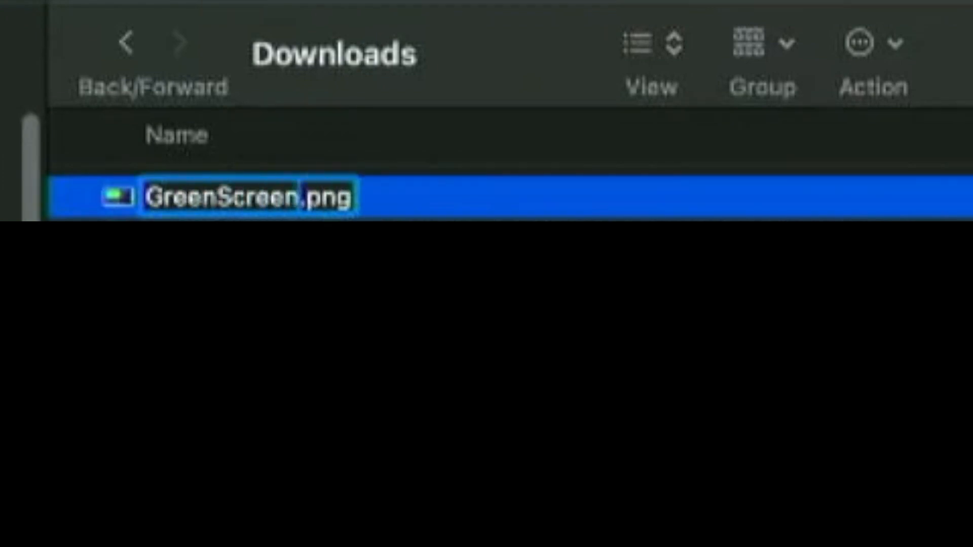
text(ComputerMonitor)
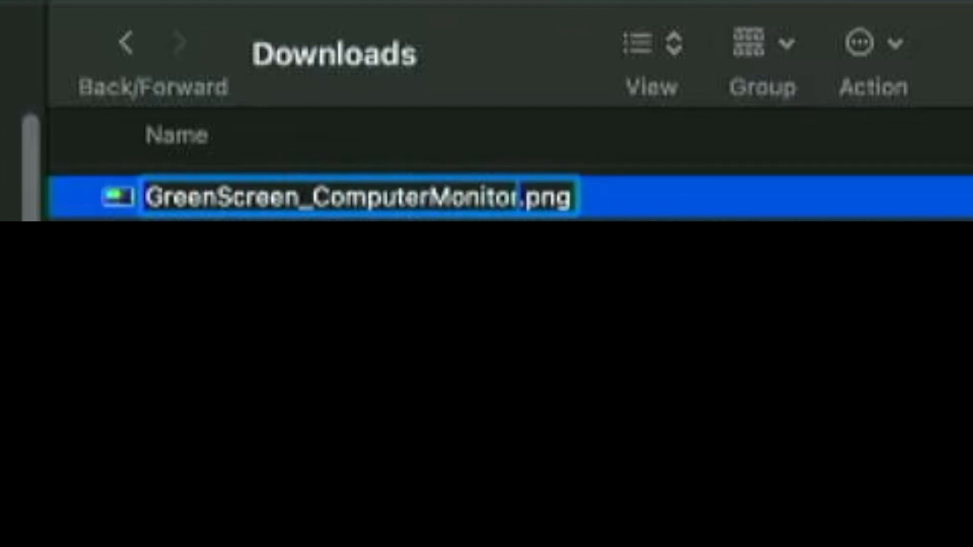
key(Return)
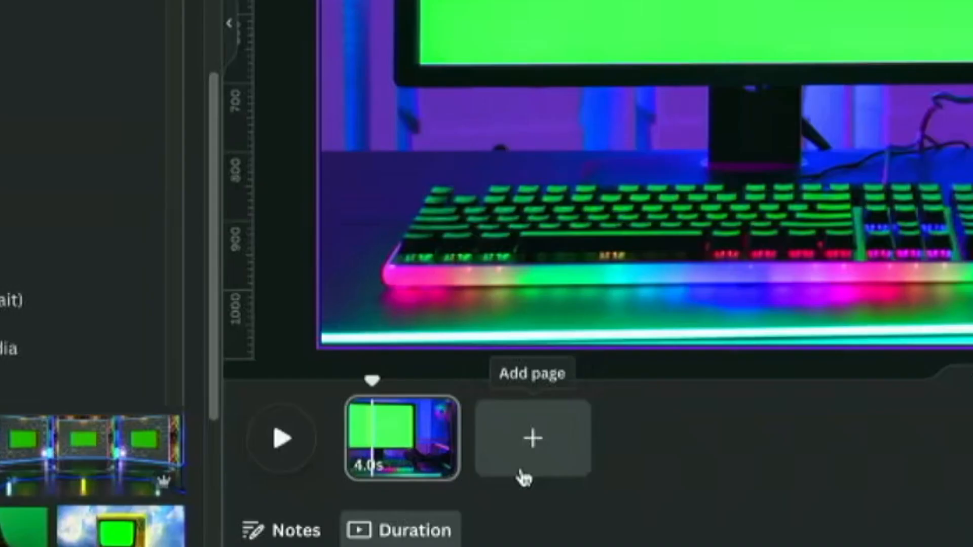
Add a second page to the design and search the stock videos for "video game"
click(524, 477)
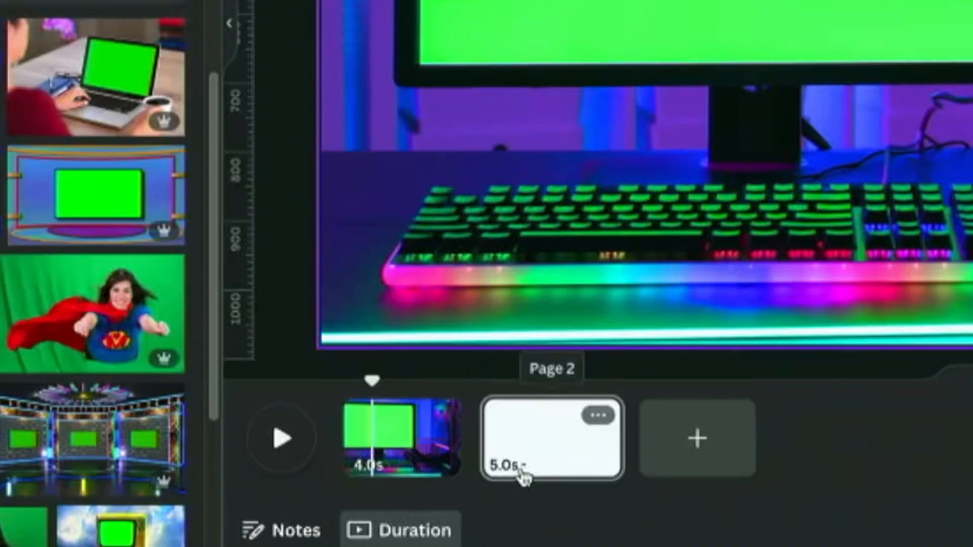
click(237, 50)
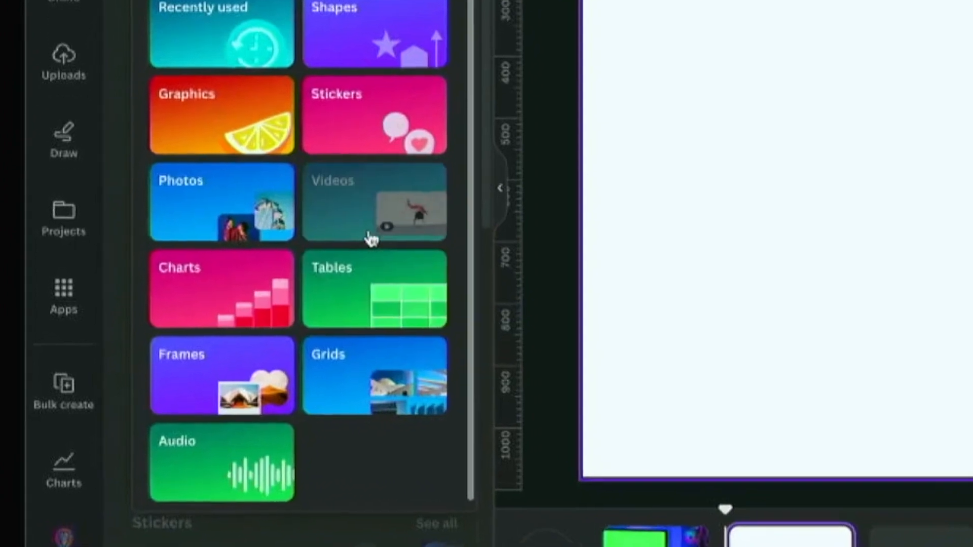
click(330, 254)
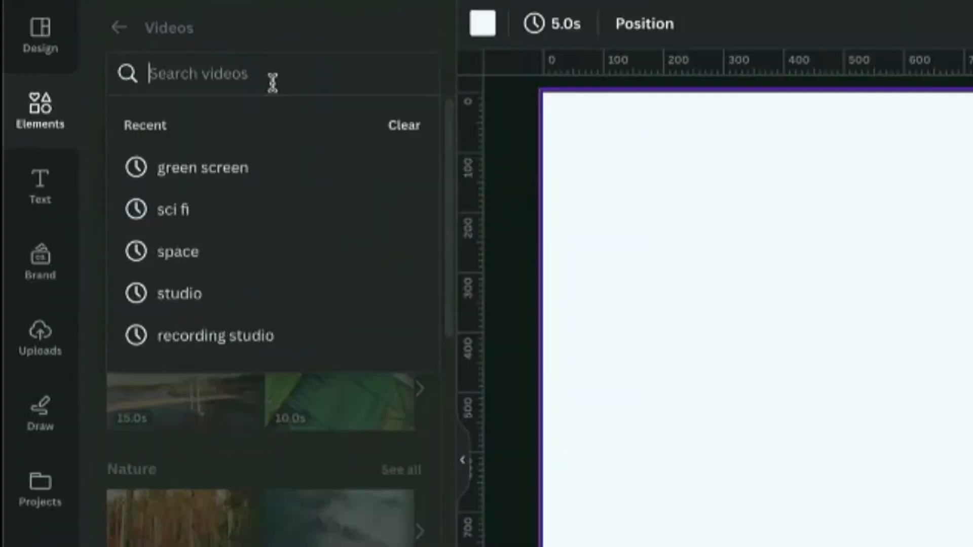
text(video game)
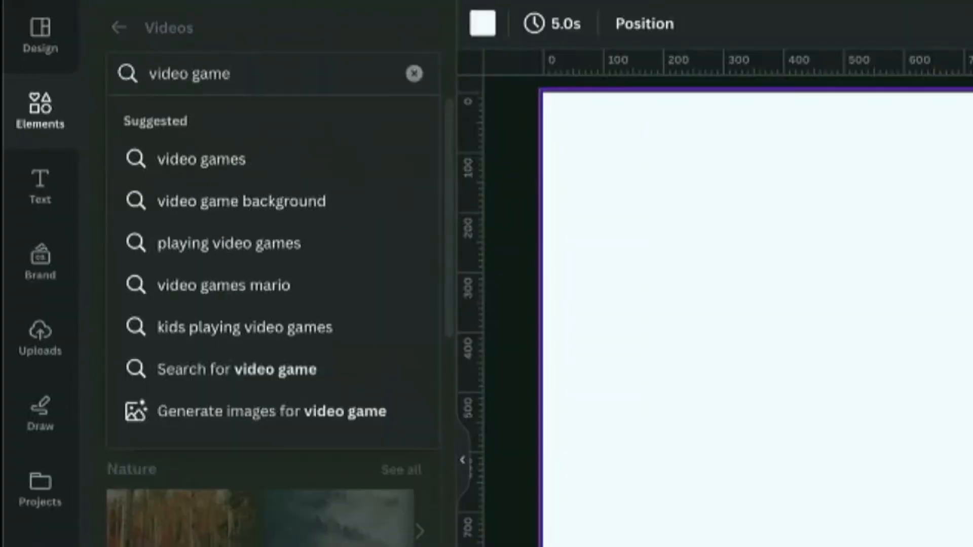
key(Return)
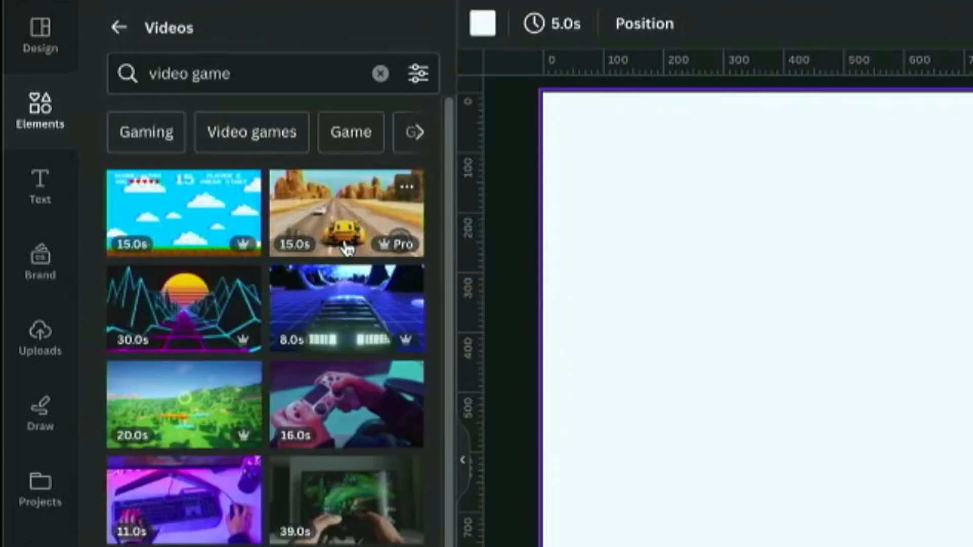
Insert the 15-second desert racing clip with the yellow car and set it as the second page's background
click(343, 246)
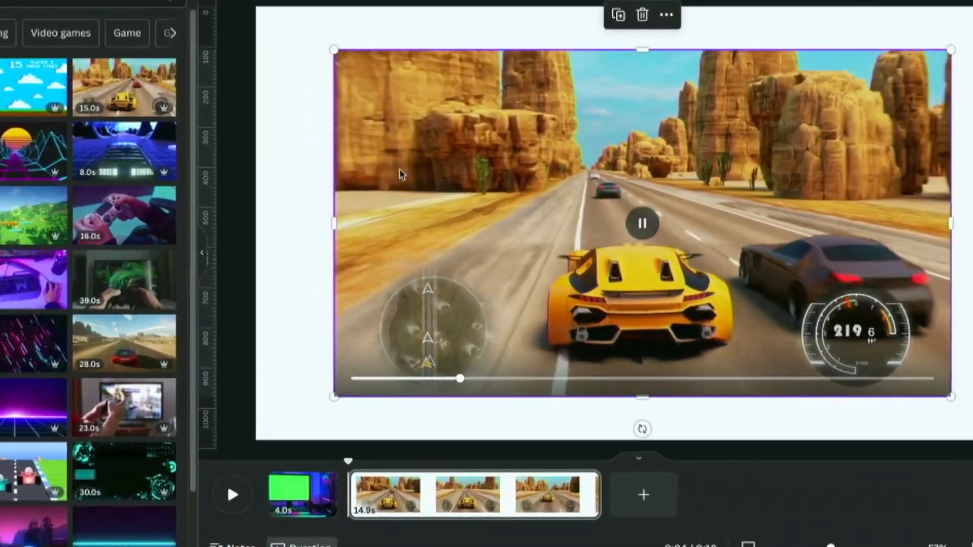
right_click(422, 259)
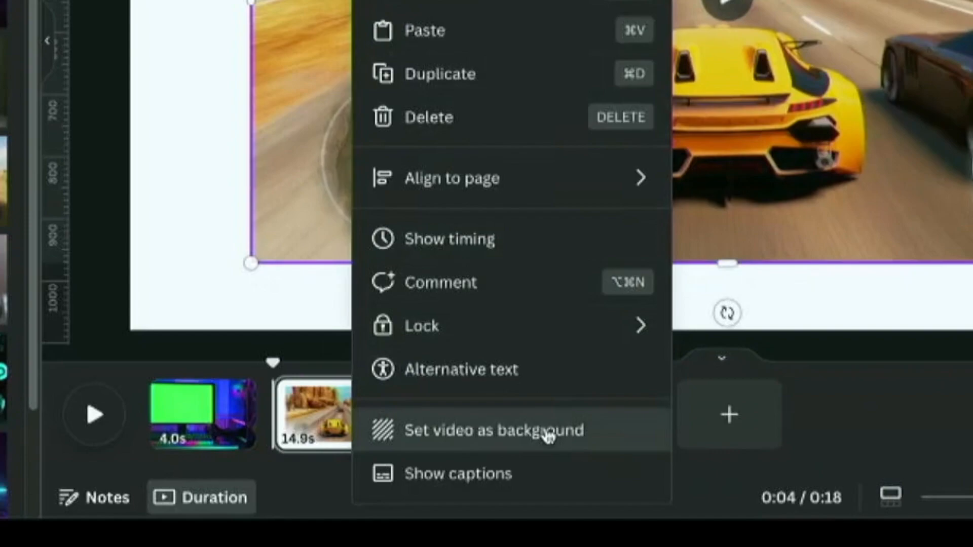
click(548, 437)
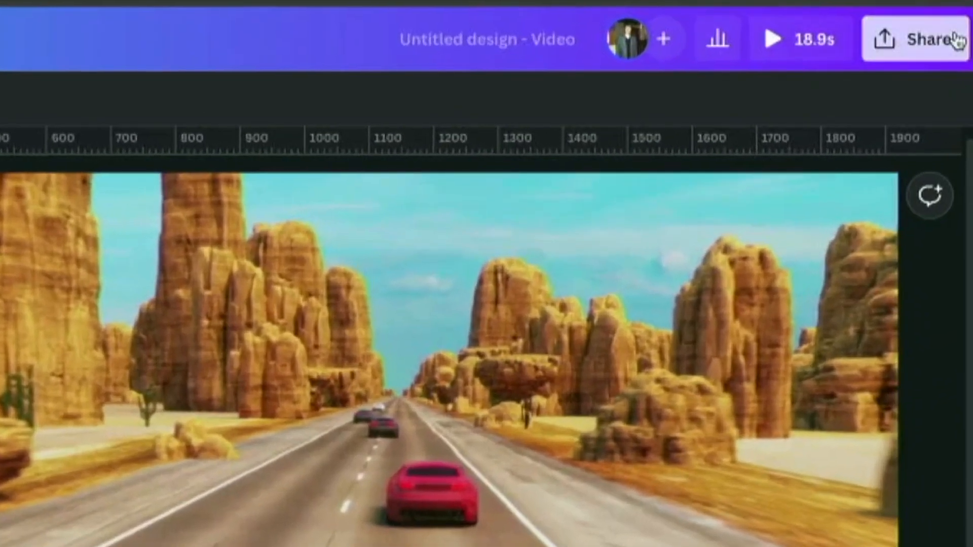
Download only page 2 of the design as a 1080p video and rename the downloaded file VideoGame.mp4
click(940, 21)
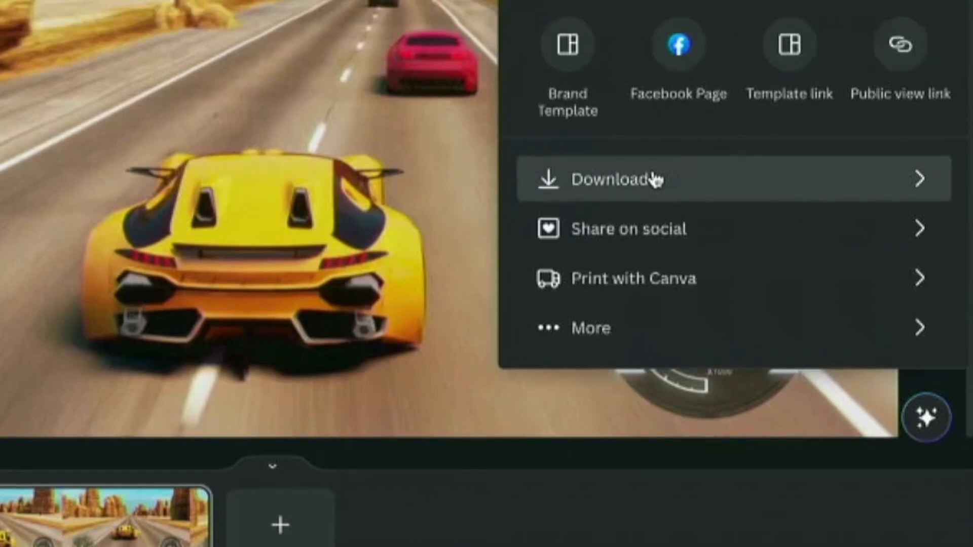
click(655, 144)
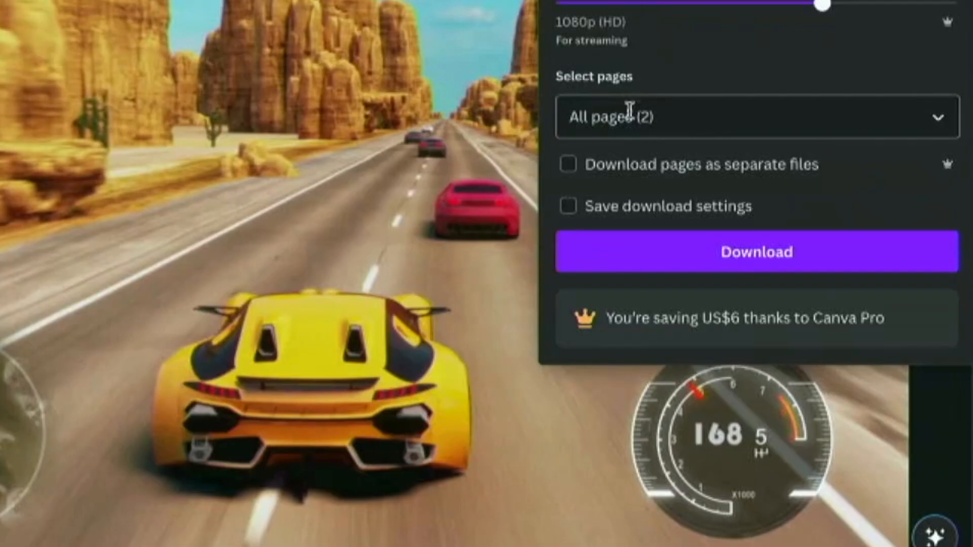
click(594, 347)
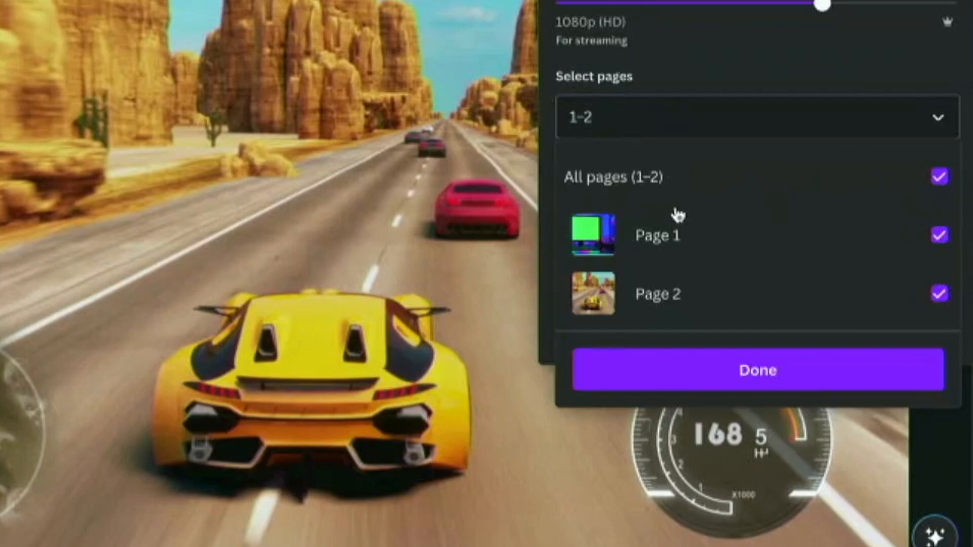
click(937, 177)
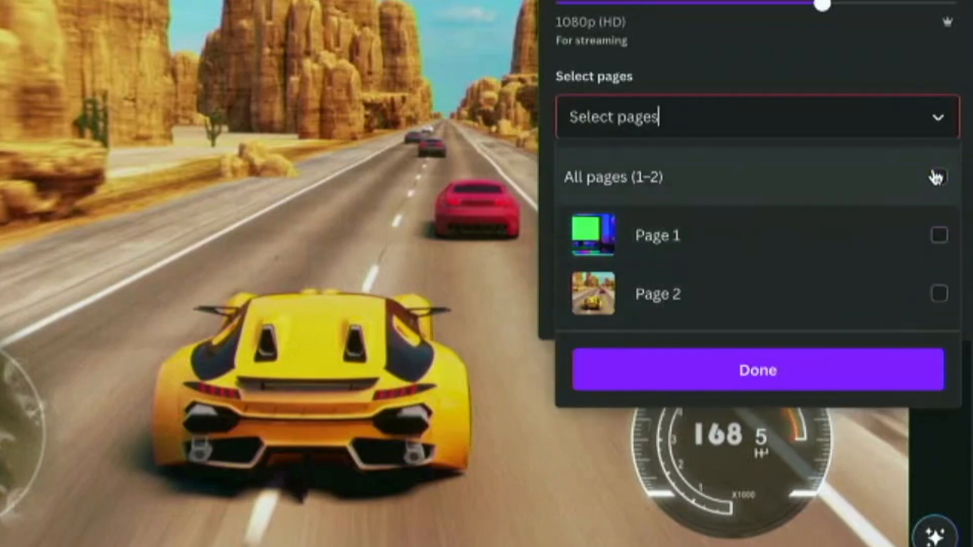
click(940, 294)
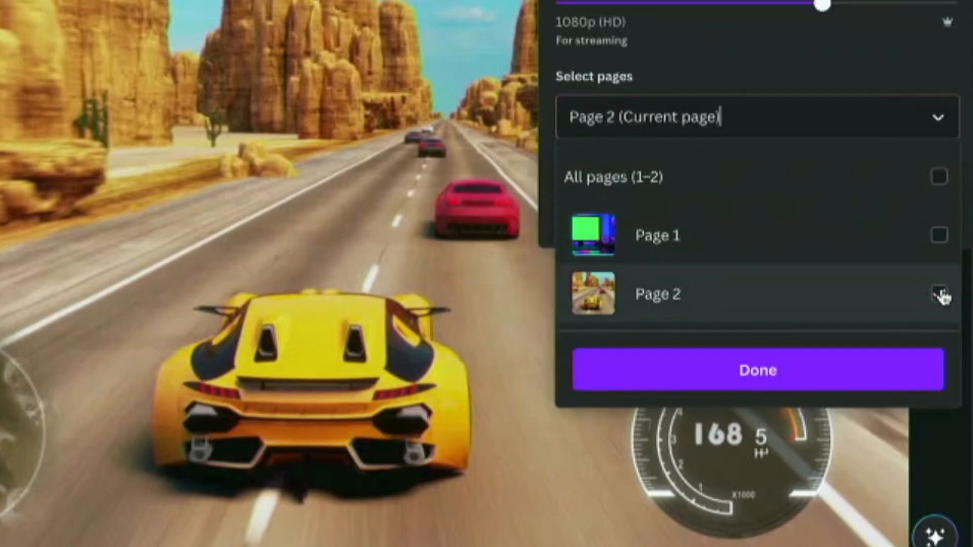
click(882, 390)
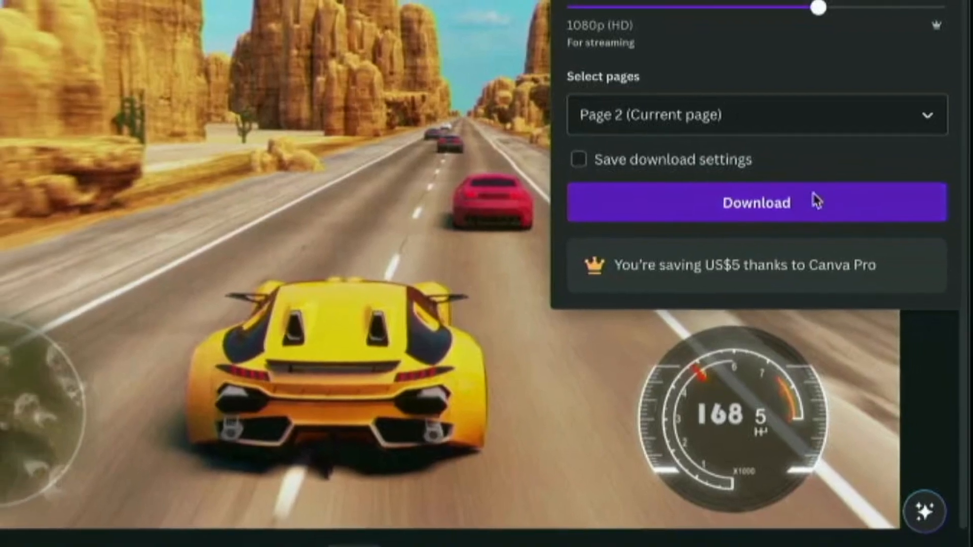
click(817, 201)
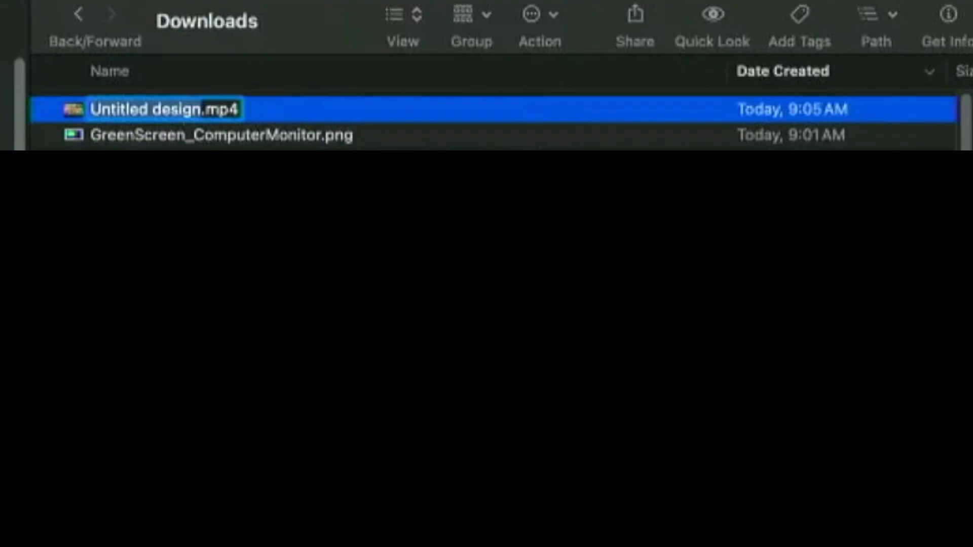
text(VideoGame)
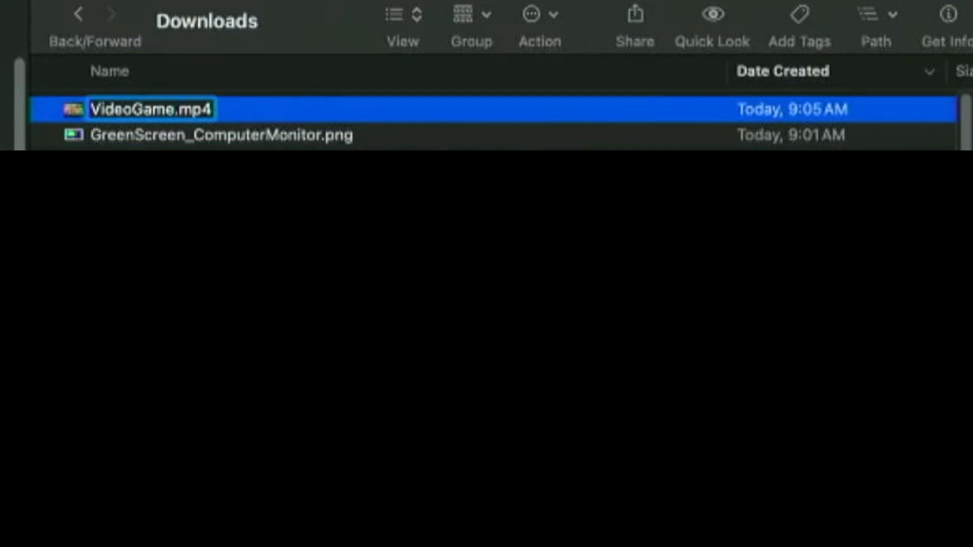
key(Return)
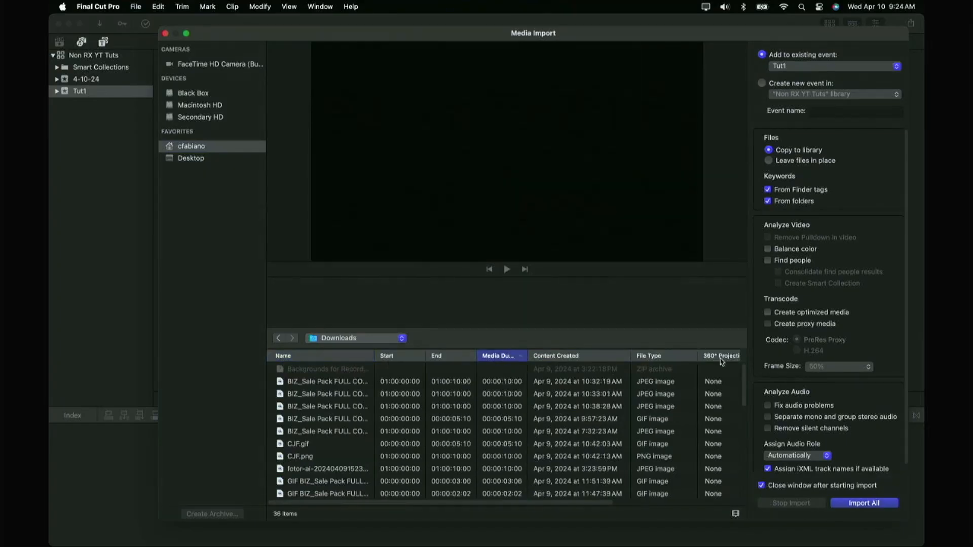
In Final Cut Pro, import VideoGame.mp4 and GreenScreen_ComputerMonitor.png from the Downloads folder into the Tut1 event
click(613, 357)
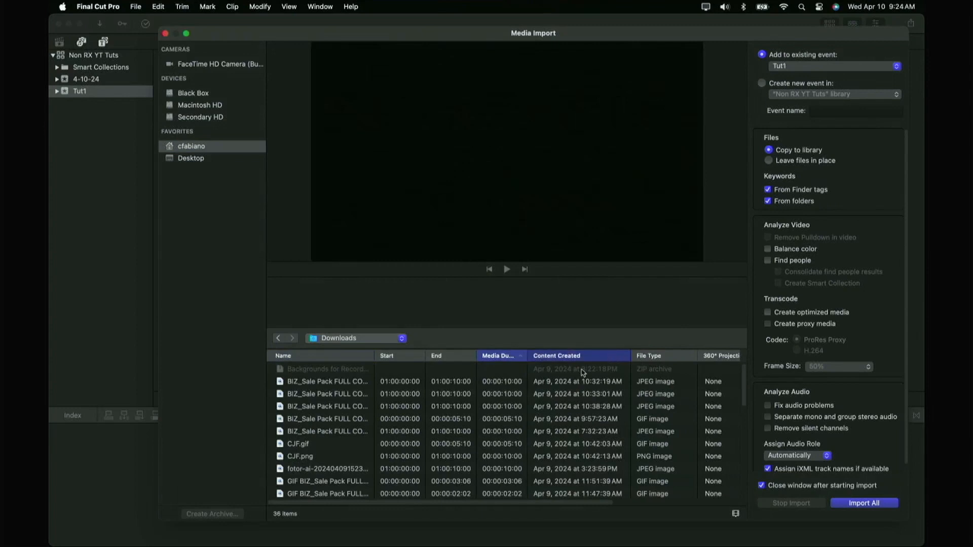
click(522, 383)
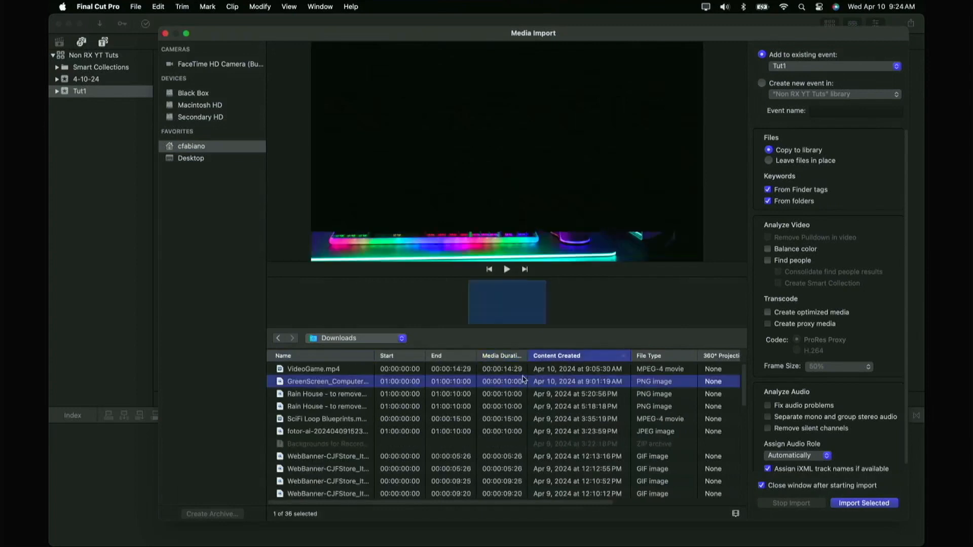
shift+click(526, 370)
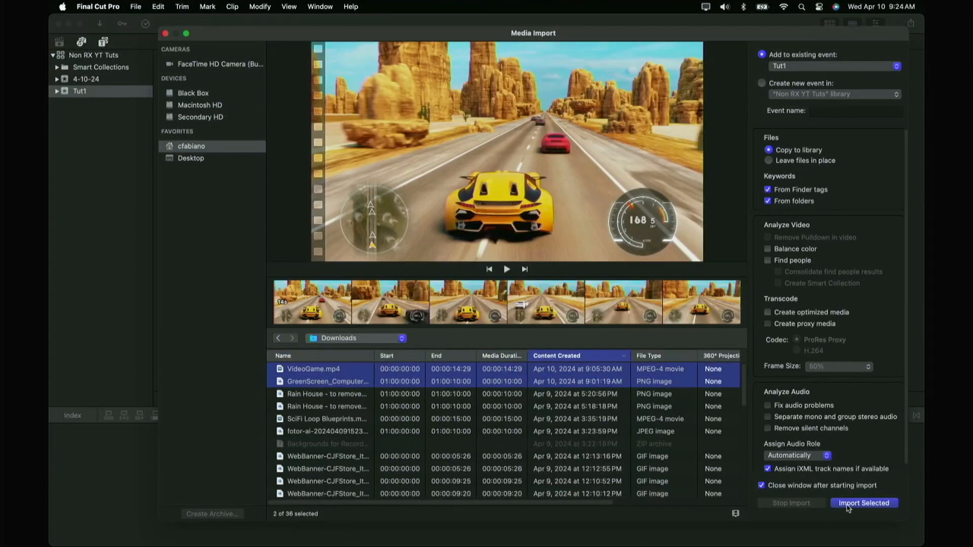
click(847, 505)
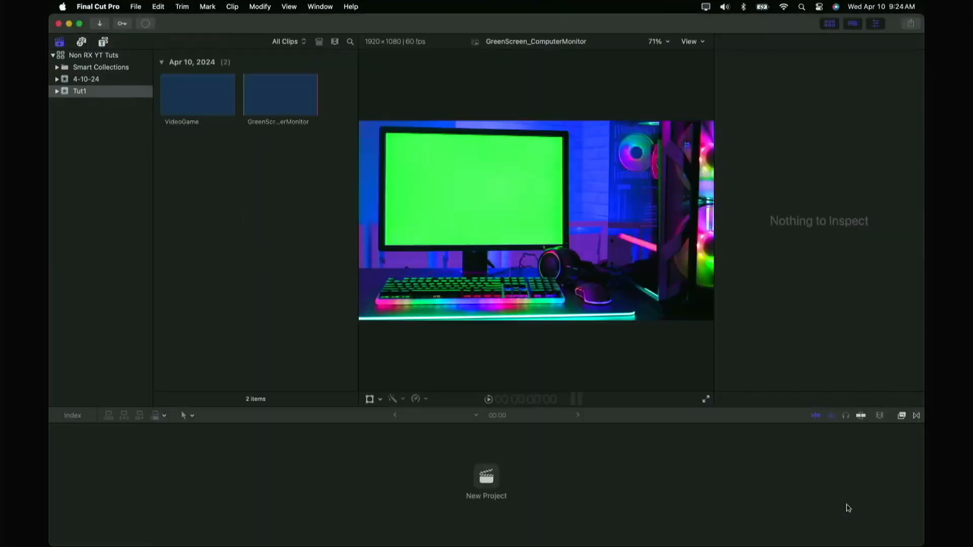
Create a new 1920x1080, 29.97p project named Tut2 in the Tut1 event
click(484, 477)
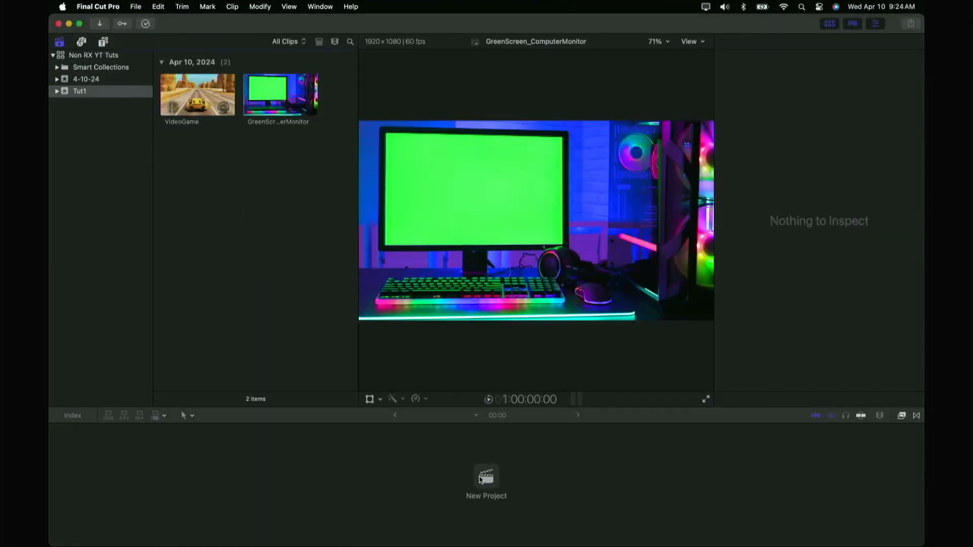
text(T)
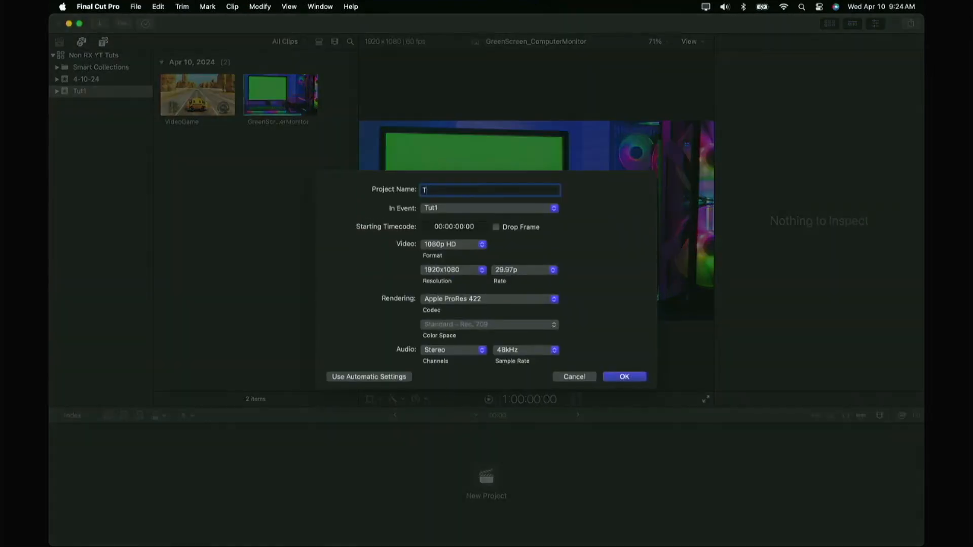
text(ut2)
key(Return)
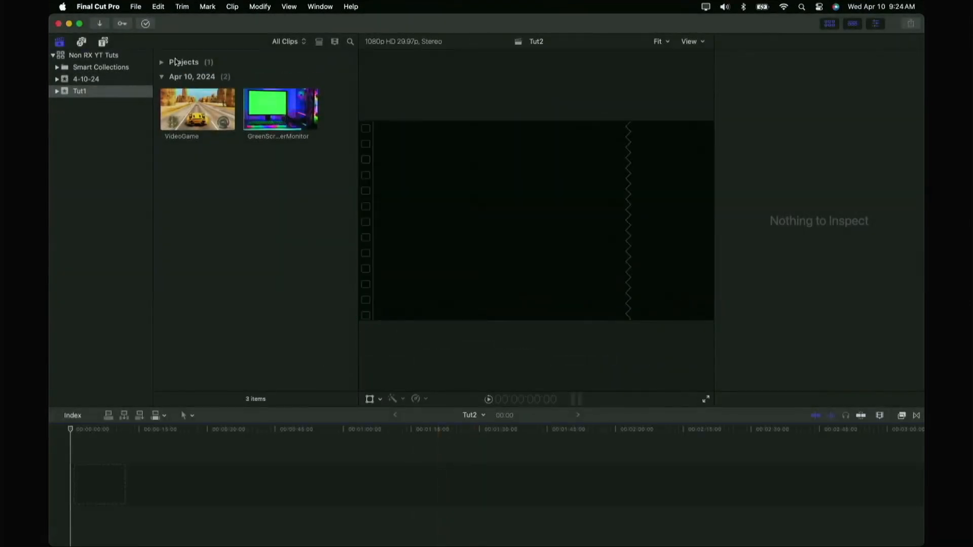
Expand the event's project list and rename the new project as Tut1
click(162, 63)
click(226, 84)
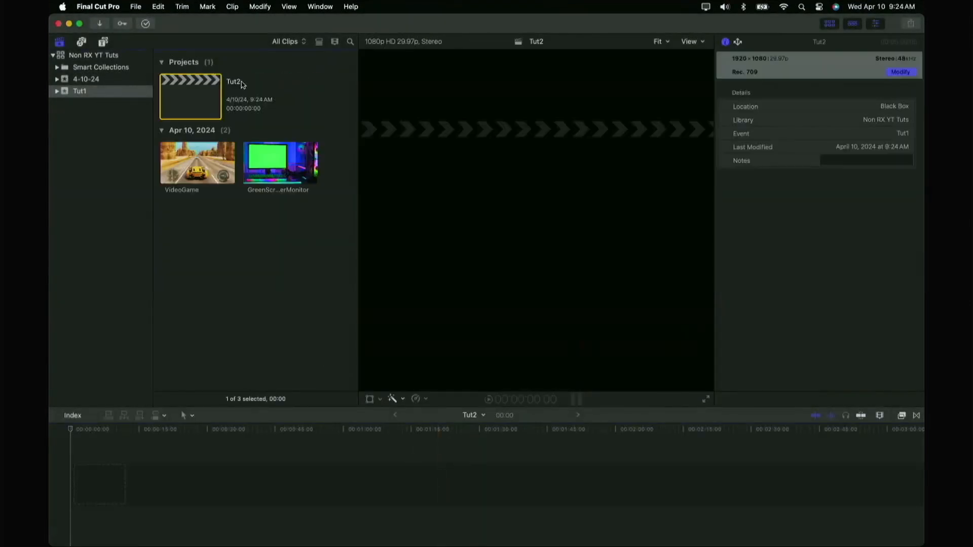
click(248, 81)
key(BackSpace)
text(1)
key(Return)
click(253, 210)
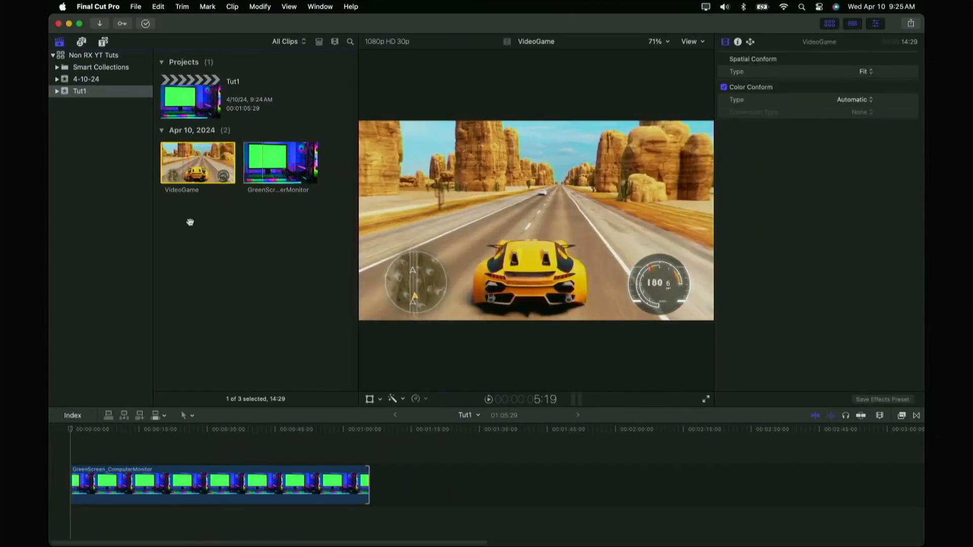
Hide the media browser and apply the Green Screen Keyer from the Masks and Keying effects to the GreenScreen_ComputerMonitor clip
click(179, 484)
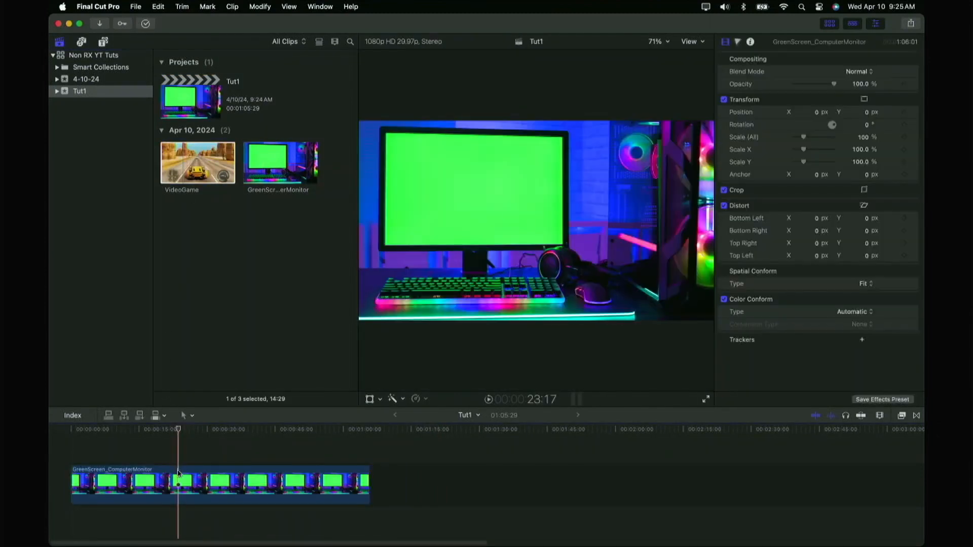
click(830, 23)
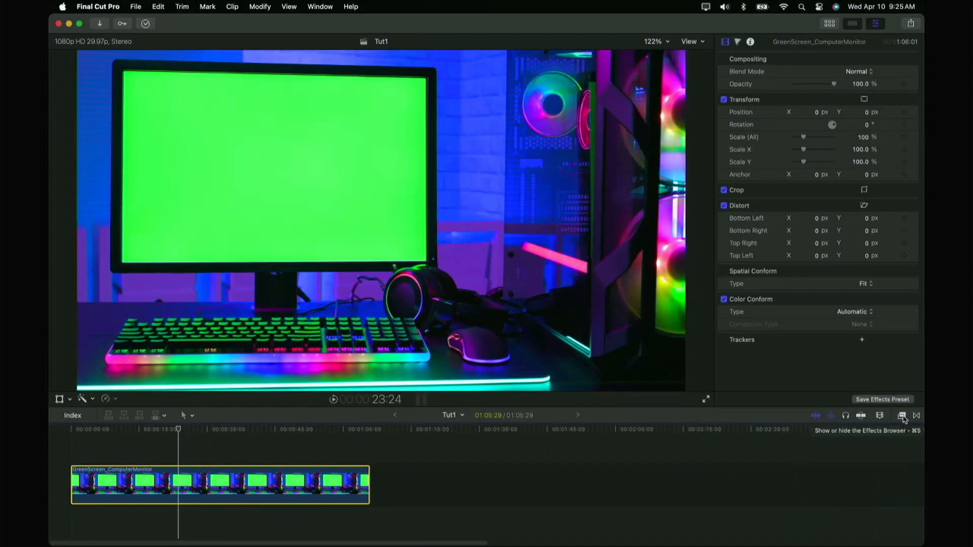
click(903, 416)
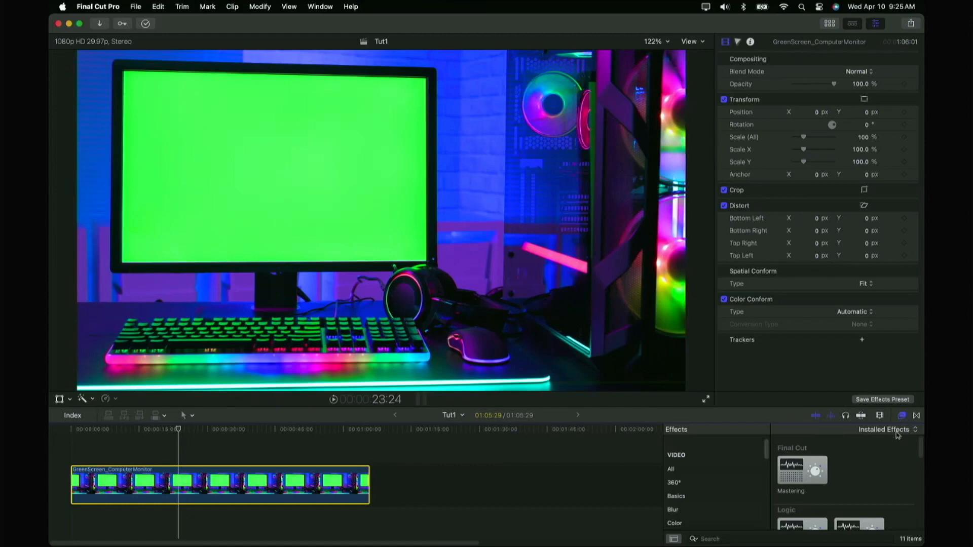
scroll(868, 478, down, 2)
scroll(739, 474, down, 4)
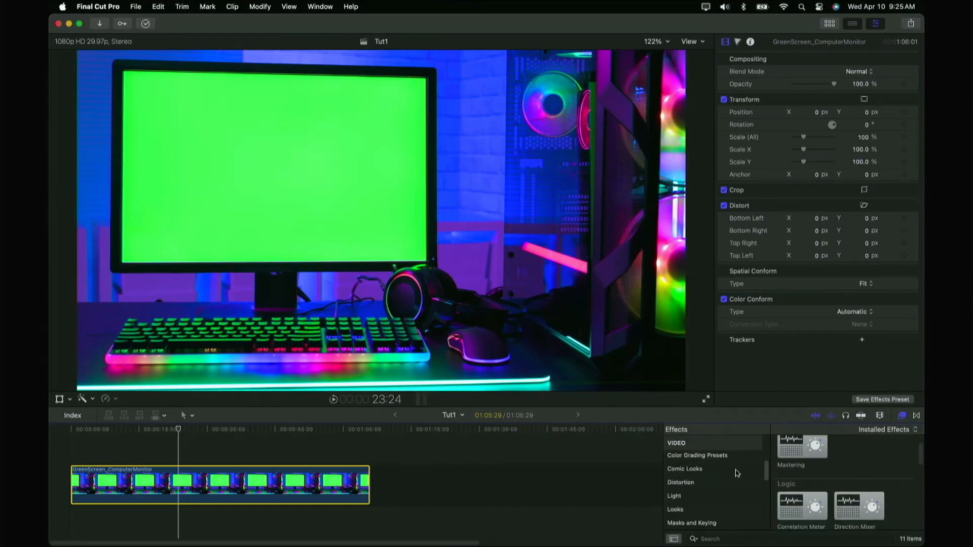
scroll(737, 473, down, 2)
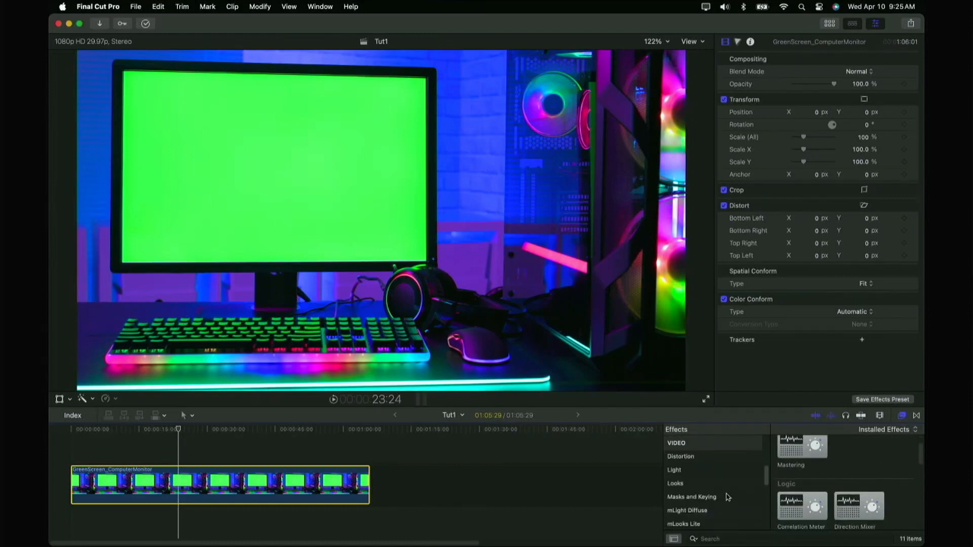
click(712, 498)
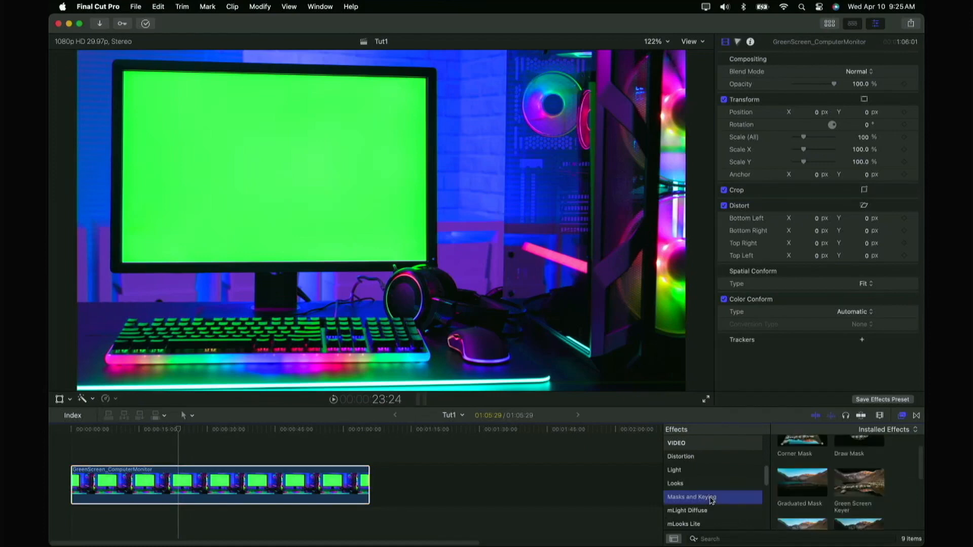
click(859, 479)
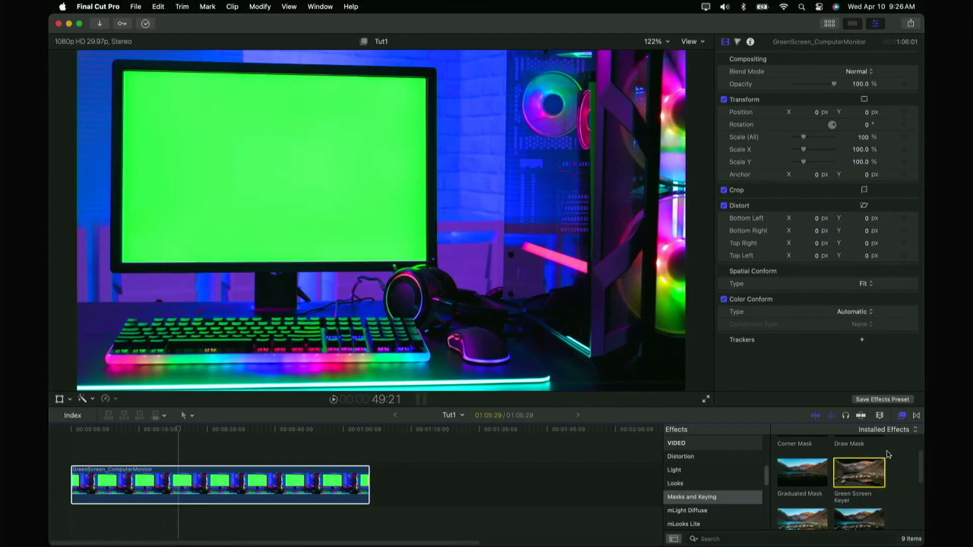
drag(882, 464, 198, 485)
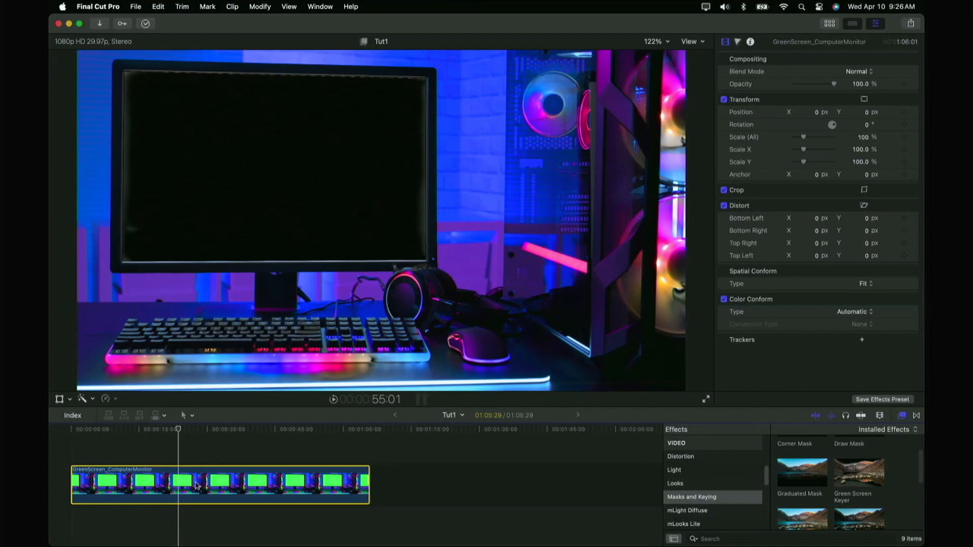
click(198, 485)
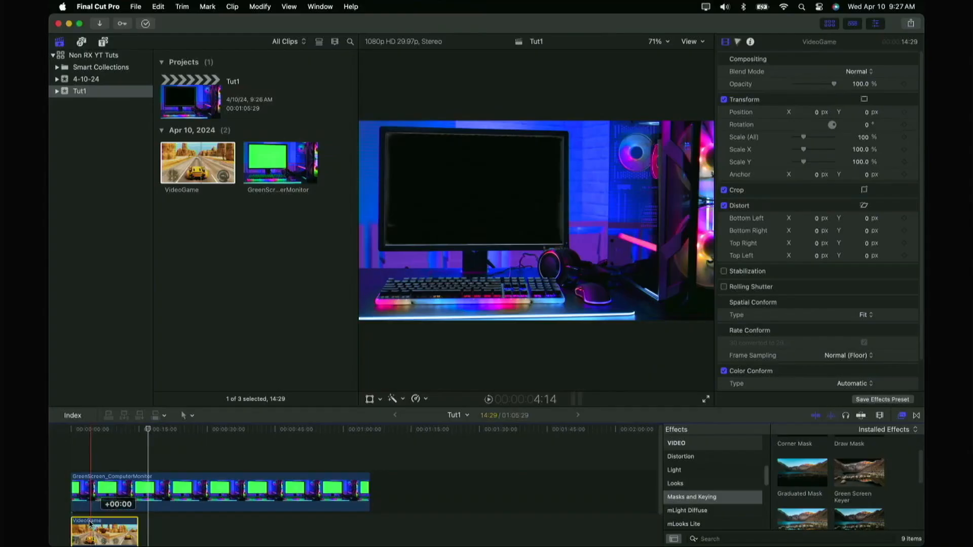
Place the VideoGame clip beneath the monitor clip at the start of the timeline and play the composite from the beginning
drag(90, 522, 90, 523)
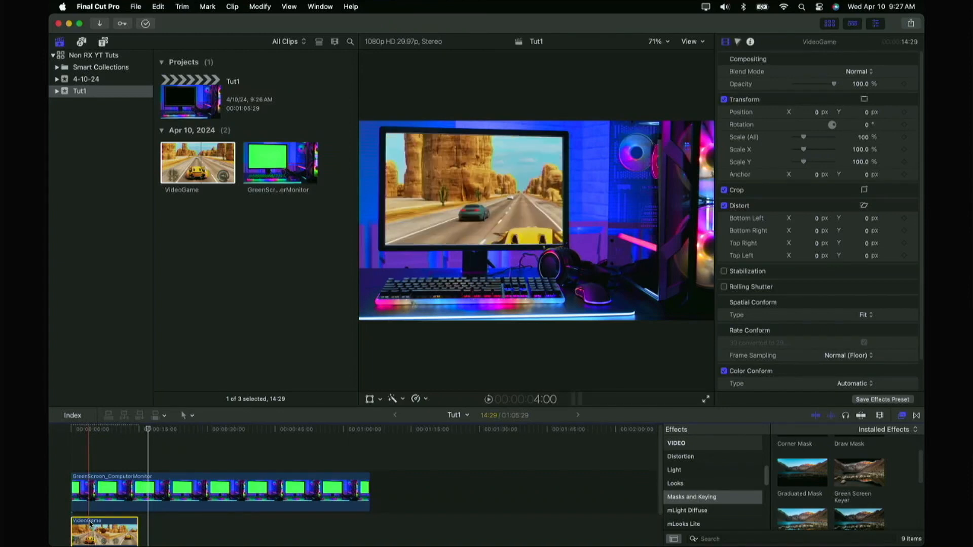
key(Home)
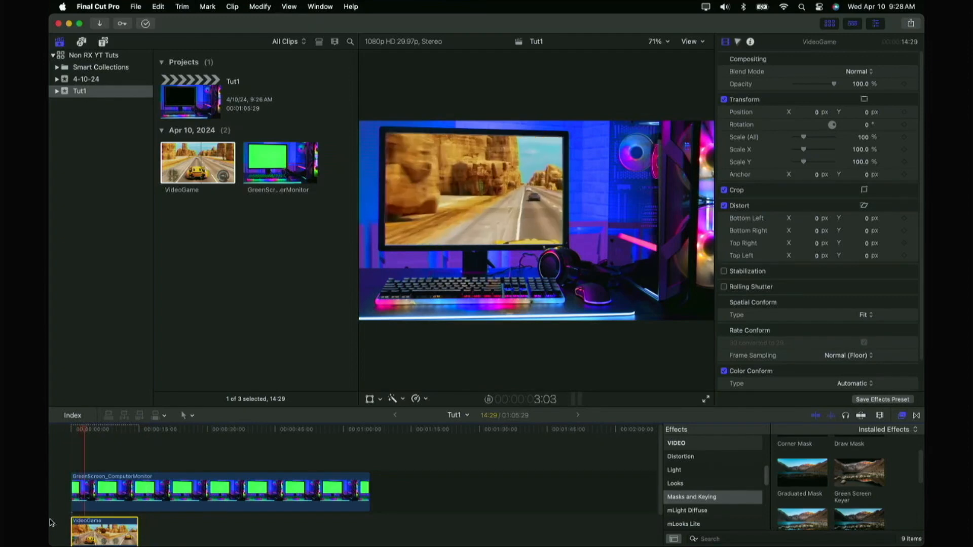
Disable the GreenScreen_ComputerMonitor clip to view the full VideoGame frame, and enable it again
click(106, 490)
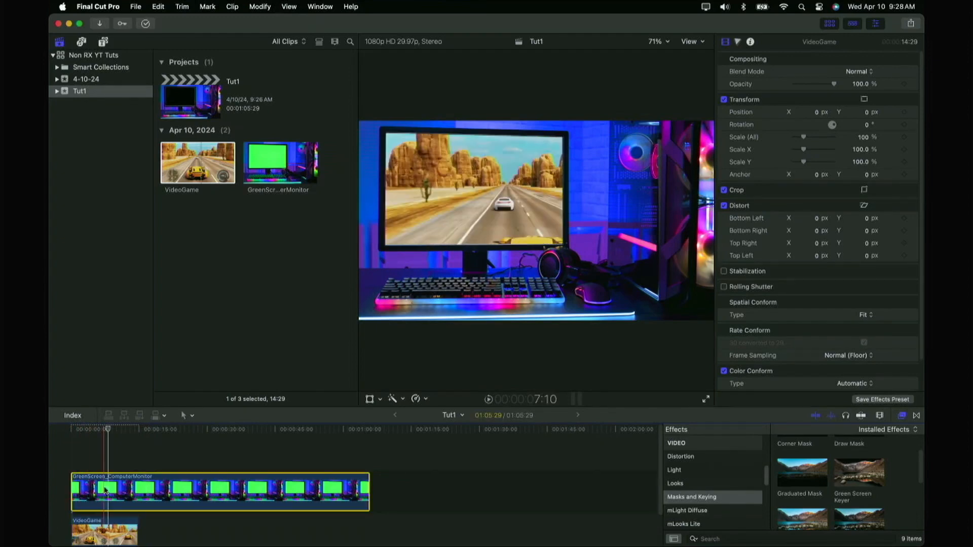
right_click(106, 490)
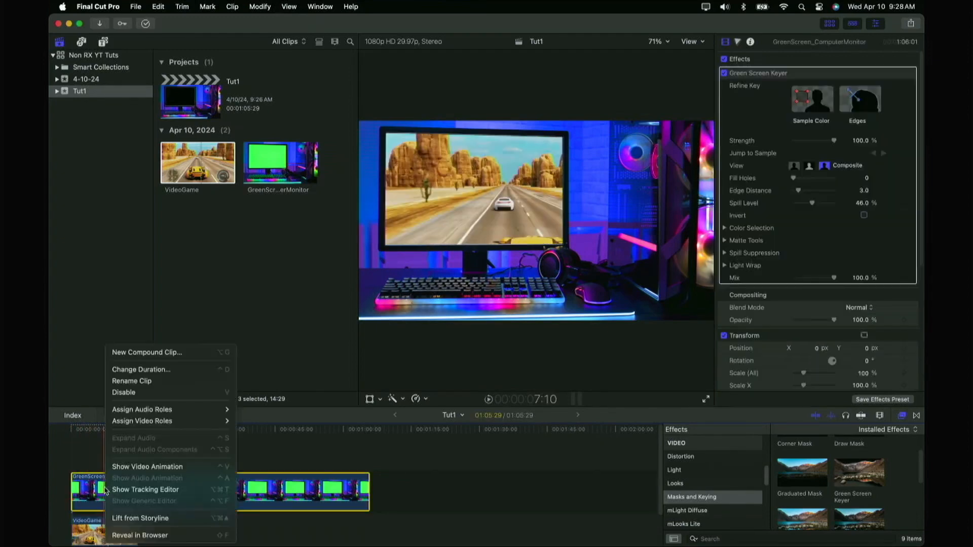
click(207, 395)
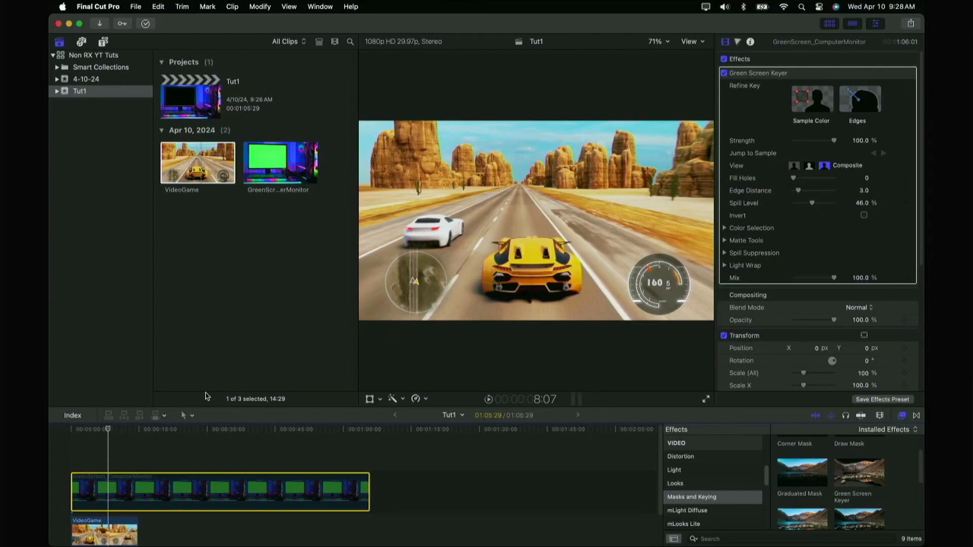
key(v)
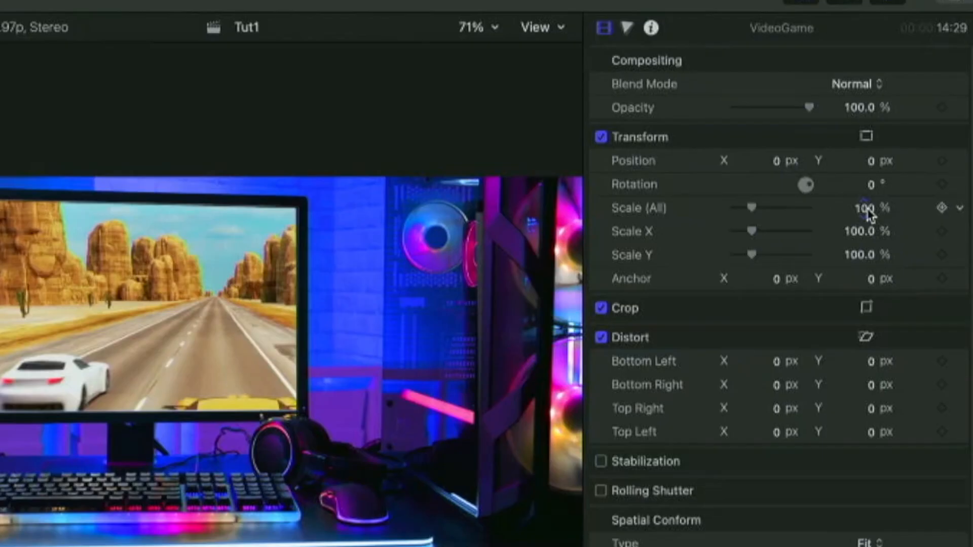
Reduce the overall scale of the VideoGame clip to 68%
mouse_move(866, 209)
mouse_down()
mouse_move(857, 219)
mouse_move(867, 207)
mouse_move(868, 216)
mouse_up()
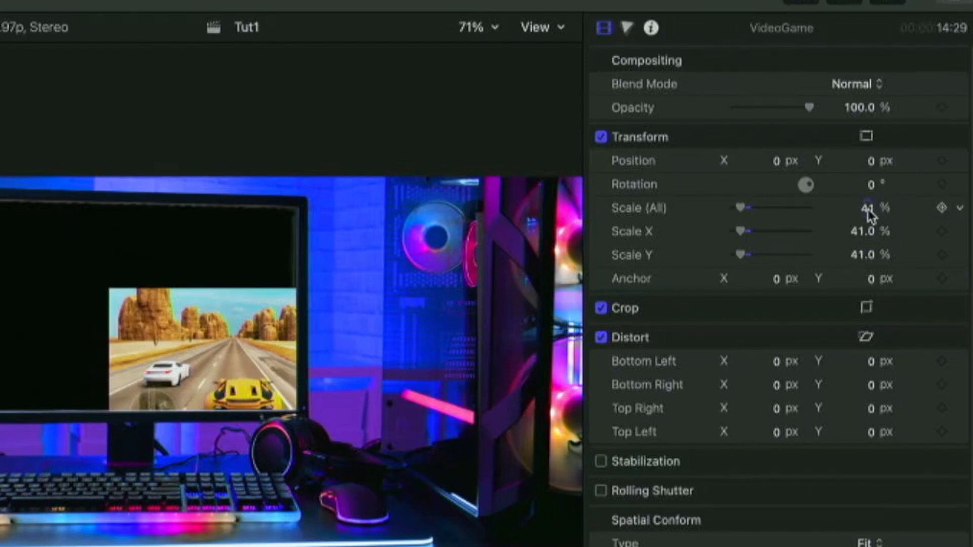
drag(745, 209, 747, 209)
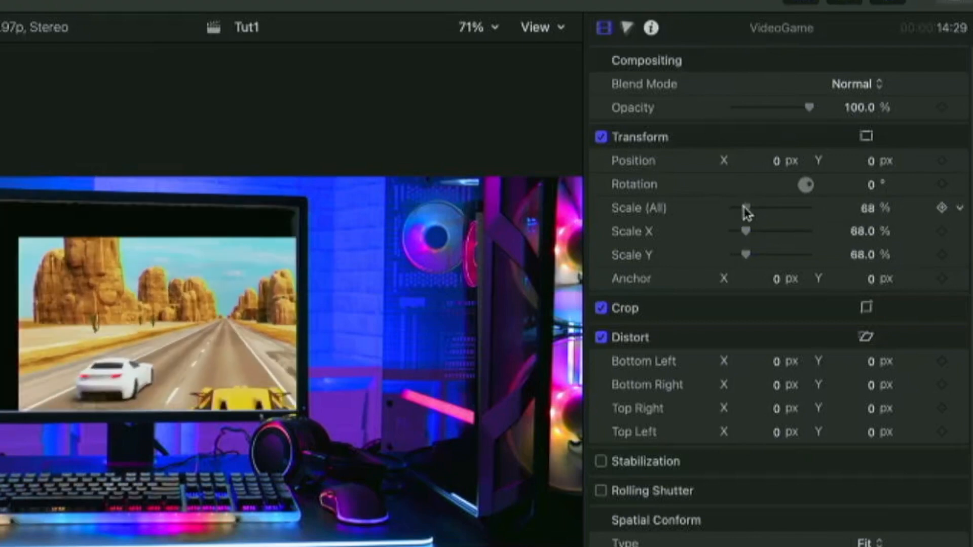
Set the overall scale of the VideoGame clip to 50%
click(868, 209)
text(50)
key(Return)
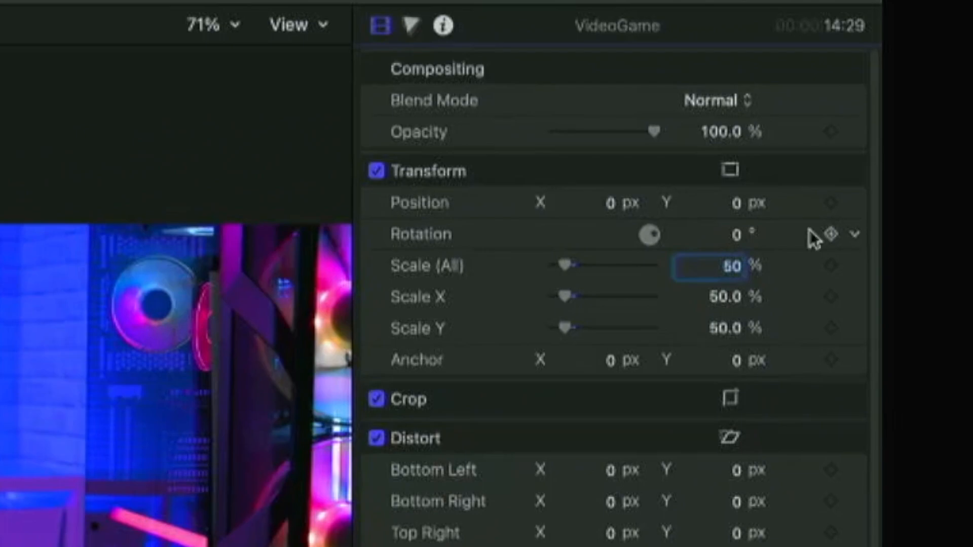
Enable the on-screen Transform controls, move the VideoGame image over the monitor's screen area and fine-tune its size from a corner
click(730, 170)
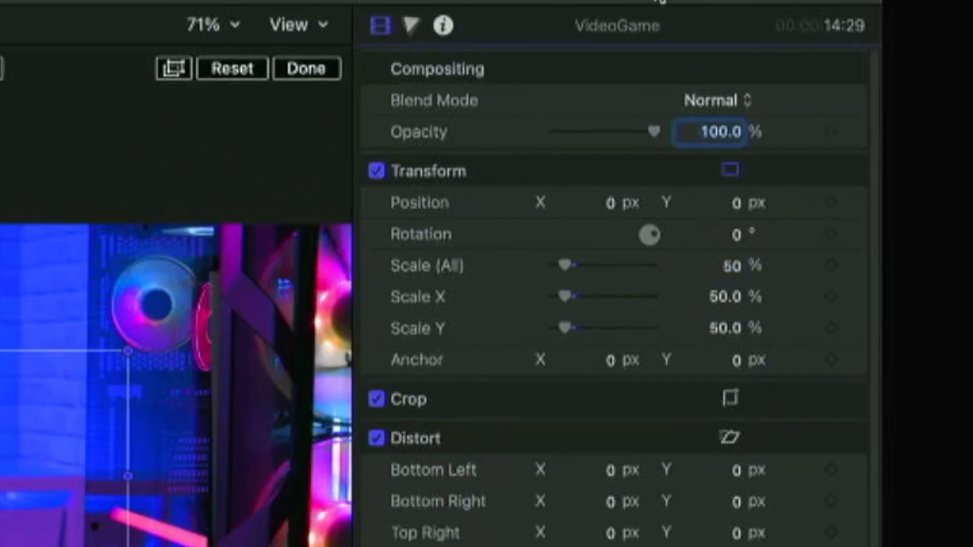
click(660, 11)
drag(379, 170, 283, 116)
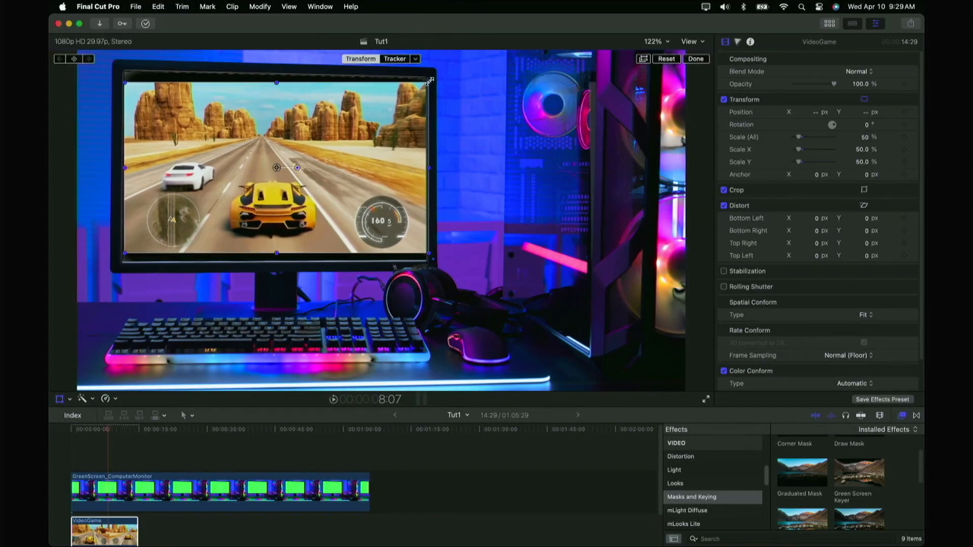
drag(429, 81, 426, 83)
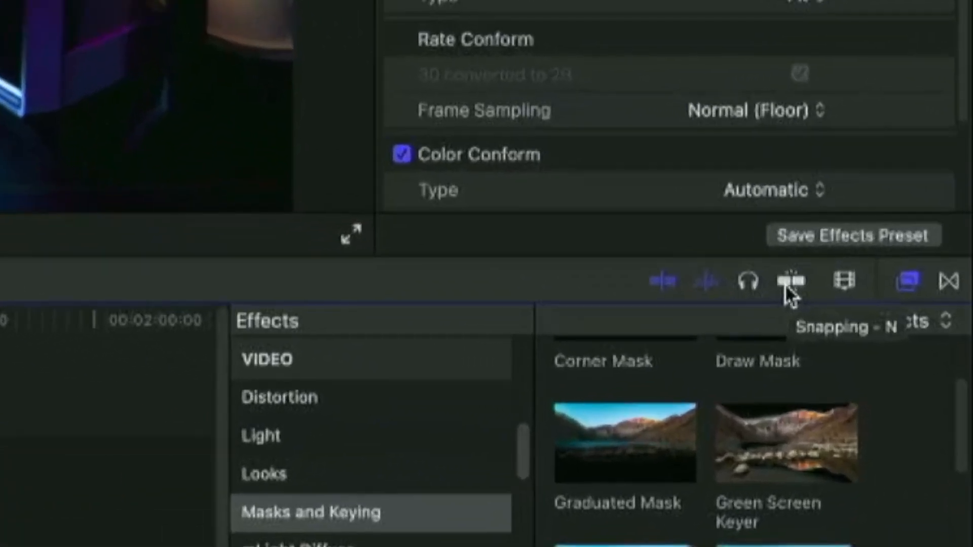
Turn on snapping and trim the end of the GreenScreen_ComputerMonitor clip to line up with the end of the VideoGame clip
click(786, 287)
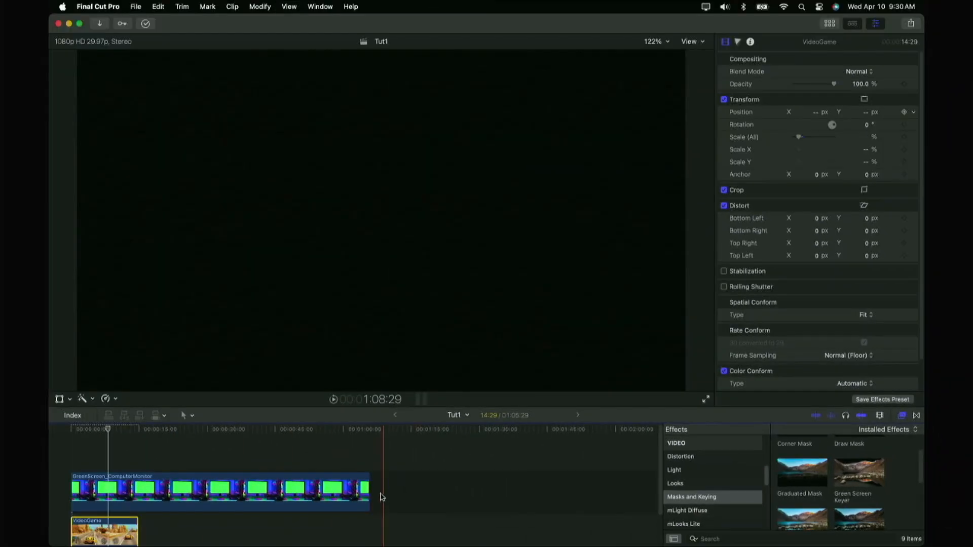
drag(369, 494, 139, 487)
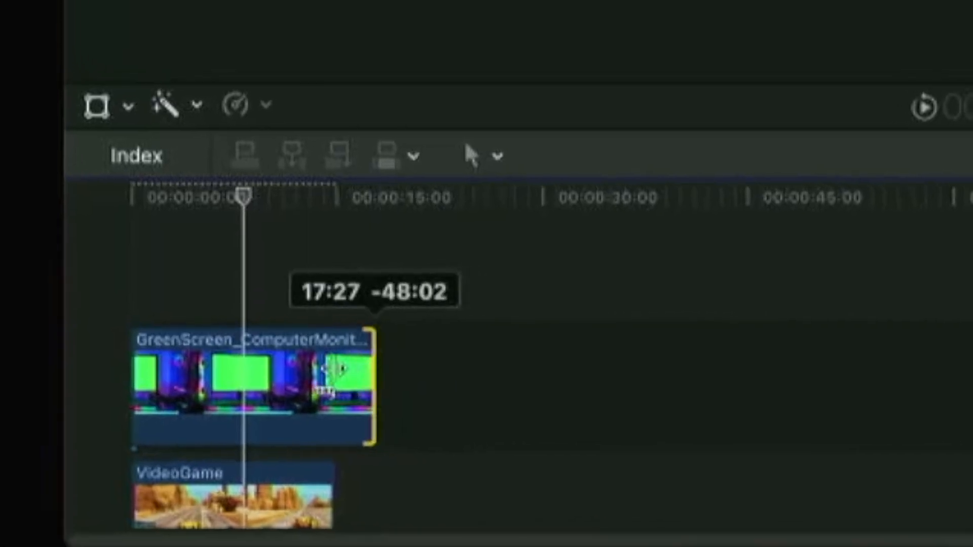
drag(334, 369, 311, 369)
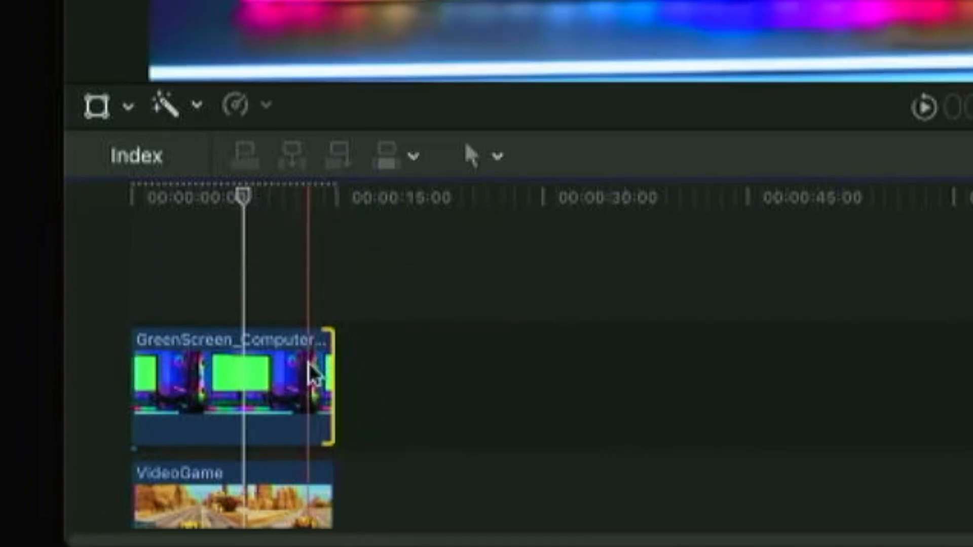
mouse_move(332, 364)
mouse_down()
mouse_move(370, 369)
mouse_move(319, 369)
mouse_move(331, 369)
mouse_up()
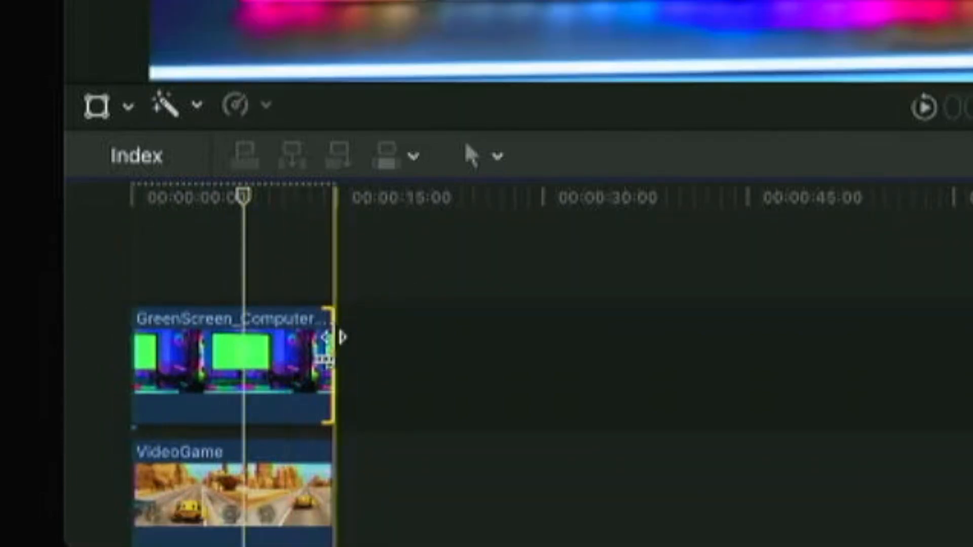
drag(333, 337, 310, 343)
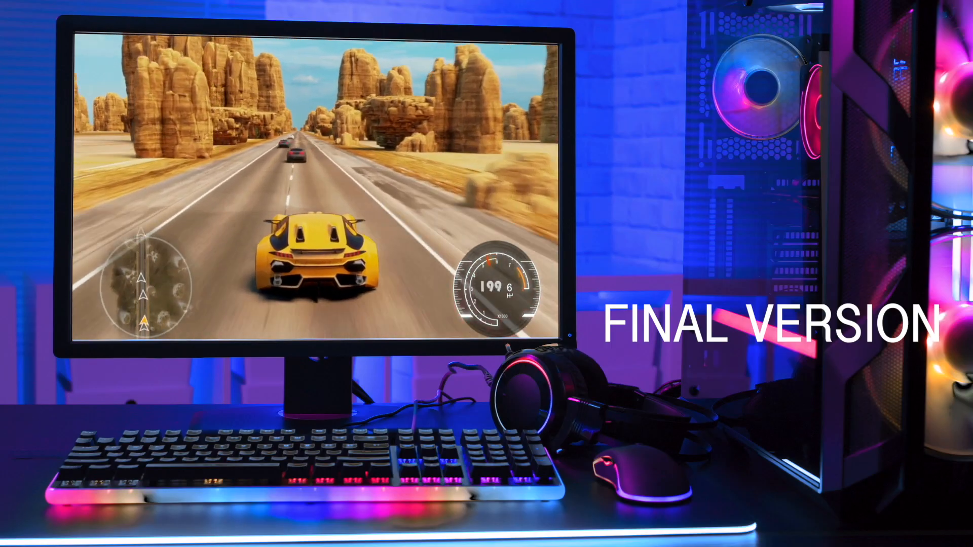